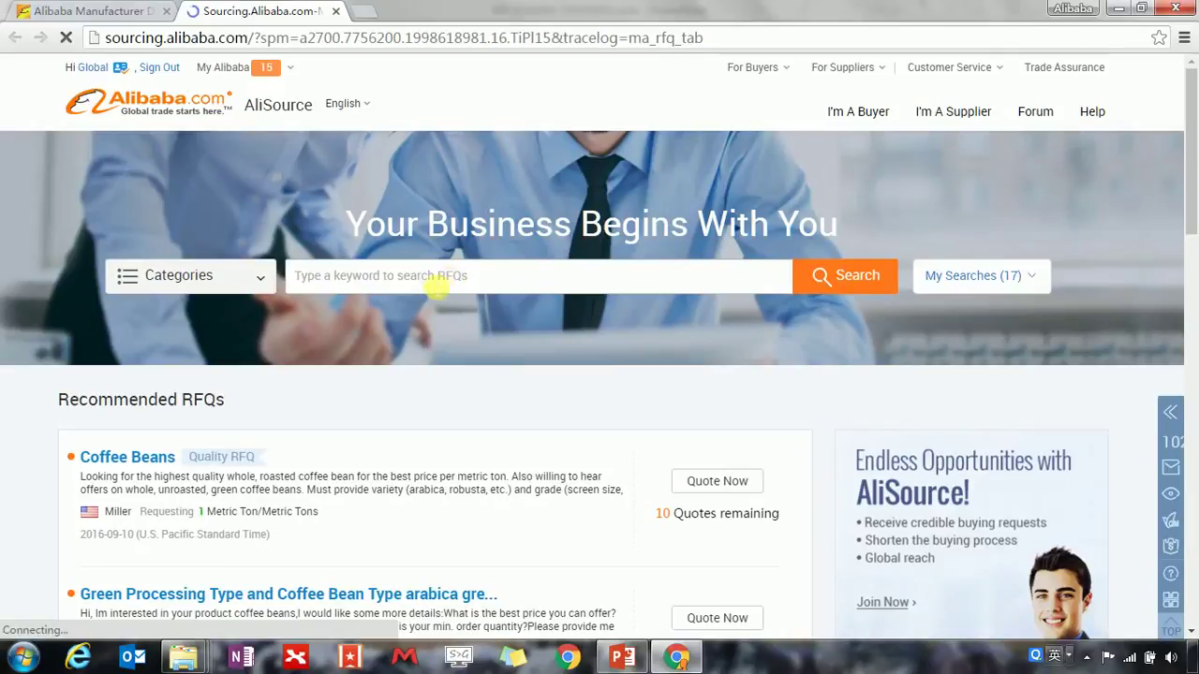
Step: Search the AliSource buying requests for "blanket" and dismiss the tip about saving search terms
left_click(438, 273)
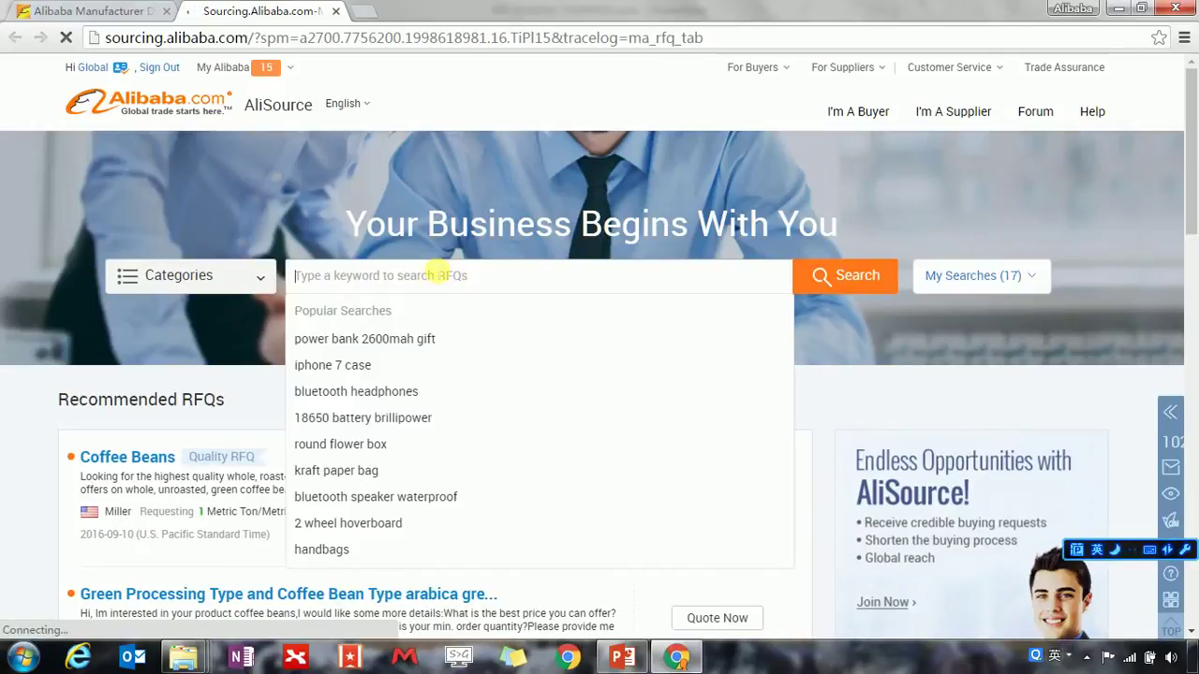
type("blanket")
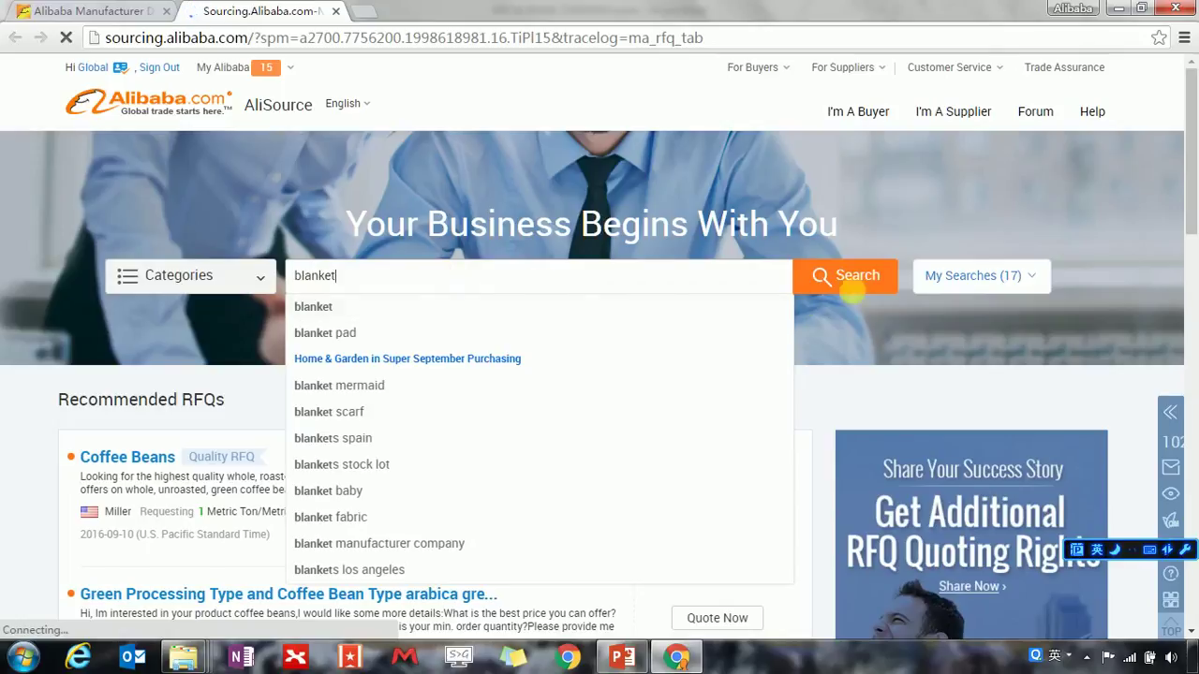
left_click(895, 281)
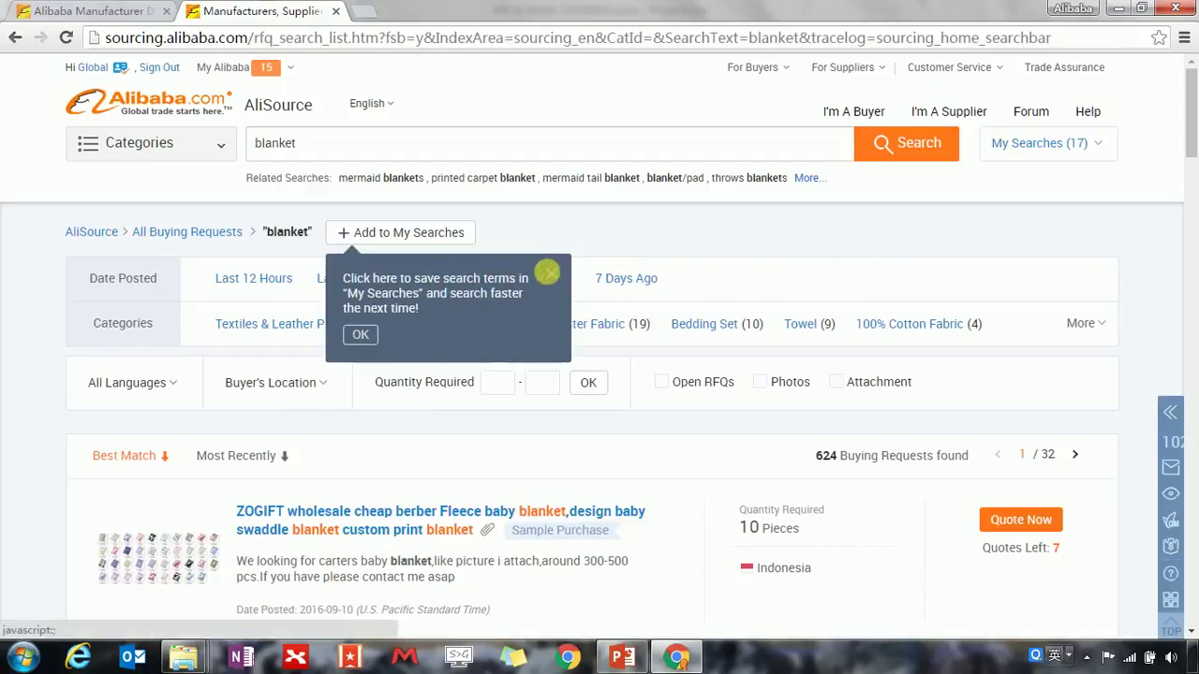
left_click(546, 279)
Step: Open the "Adults Age Group and 100%Polyester Material BLANKET" buying request from the search results
left_click_drag(1192, 127, 666, 175)
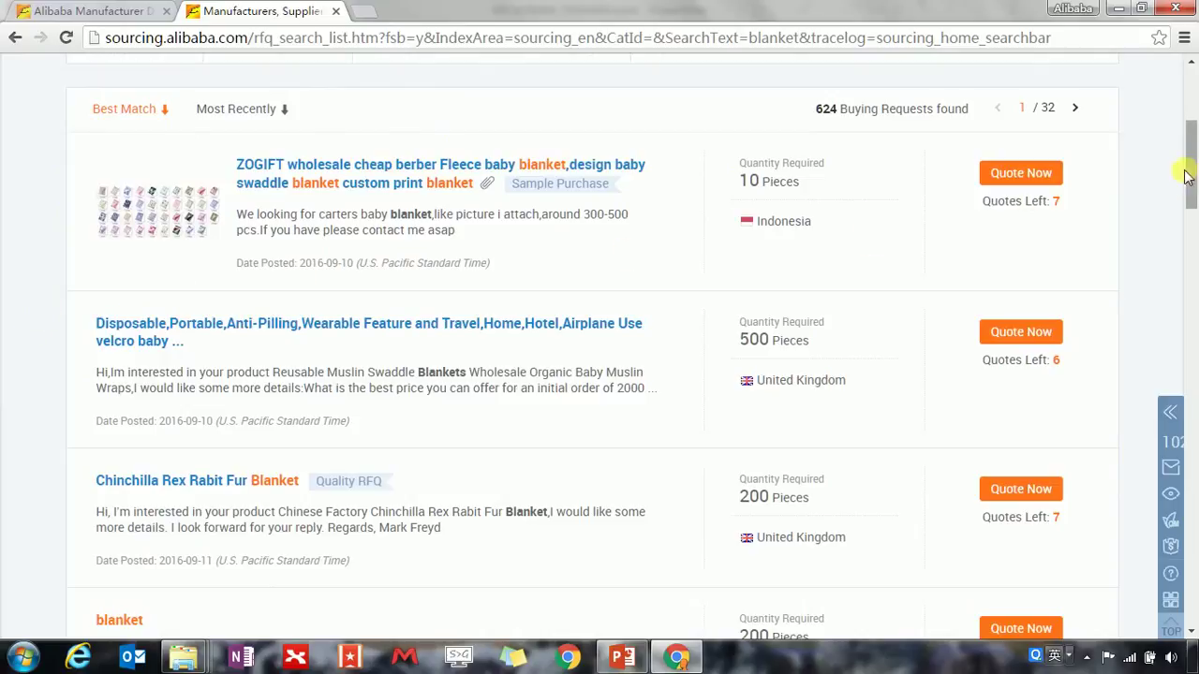
left_click_drag(1191, 177, 1191, 272)
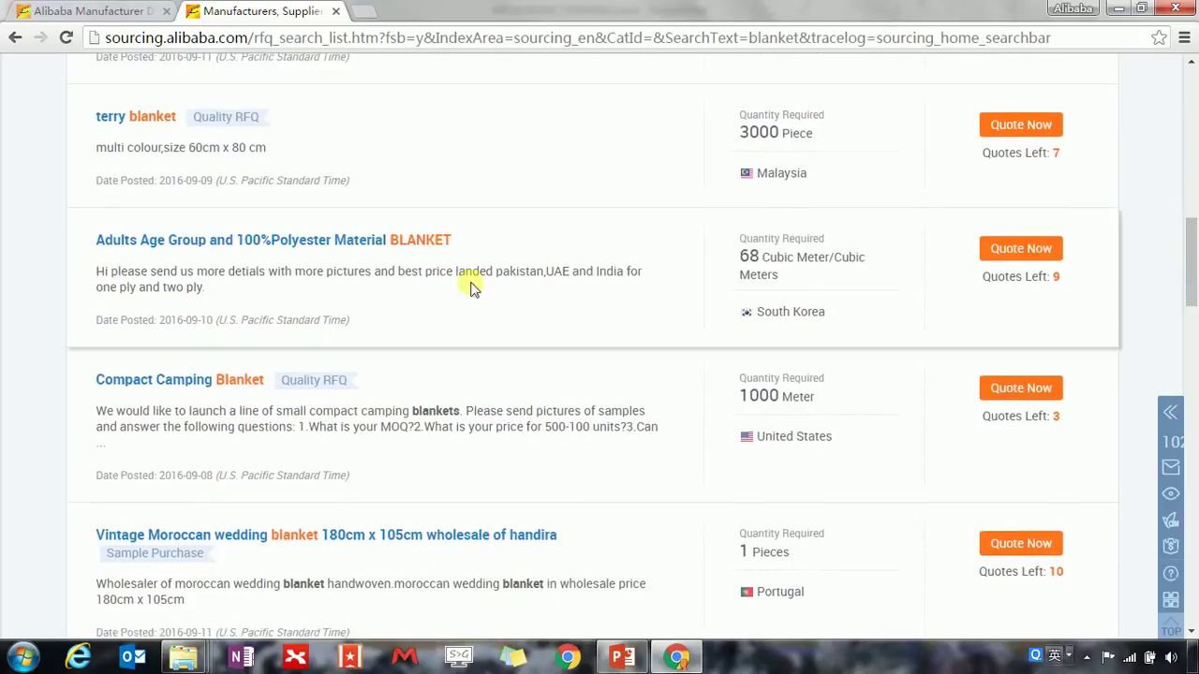
left_click(394, 243)
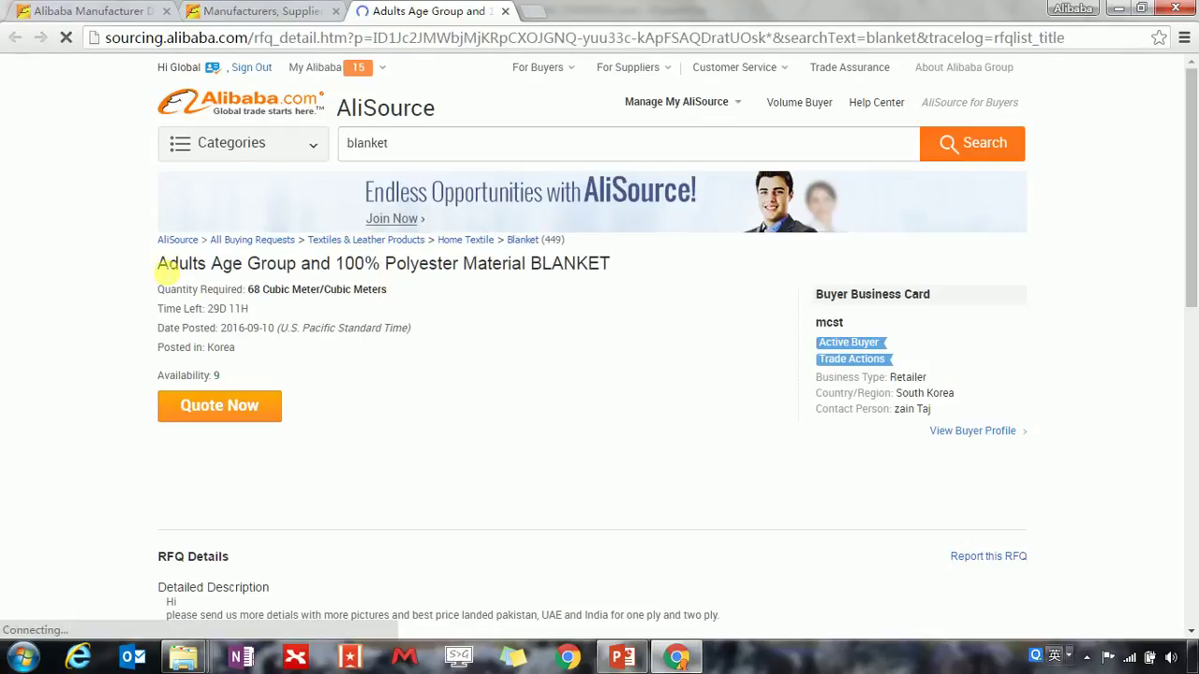
Step: Review the blanket request's title, RFQ details, quotations record and related RFQs, and open its quotation form
left_click_drag(167, 270, 618, 269)
left_click(619, 271)
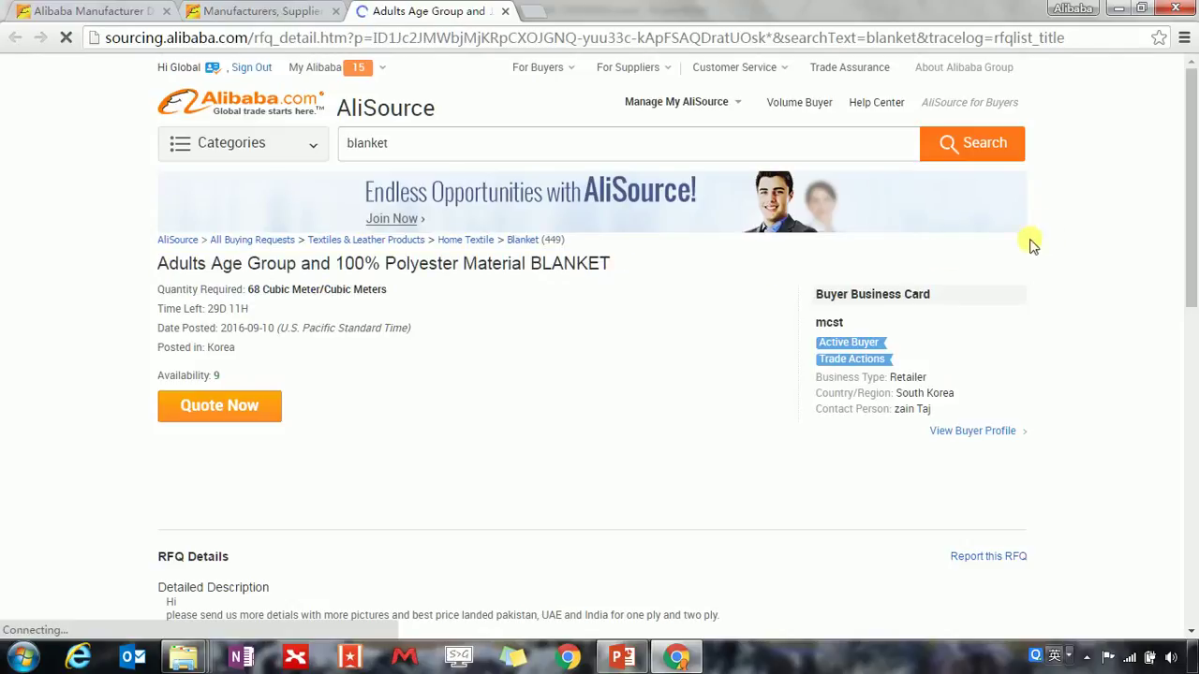
left_click_drag(1192, 195, 1190, 305)
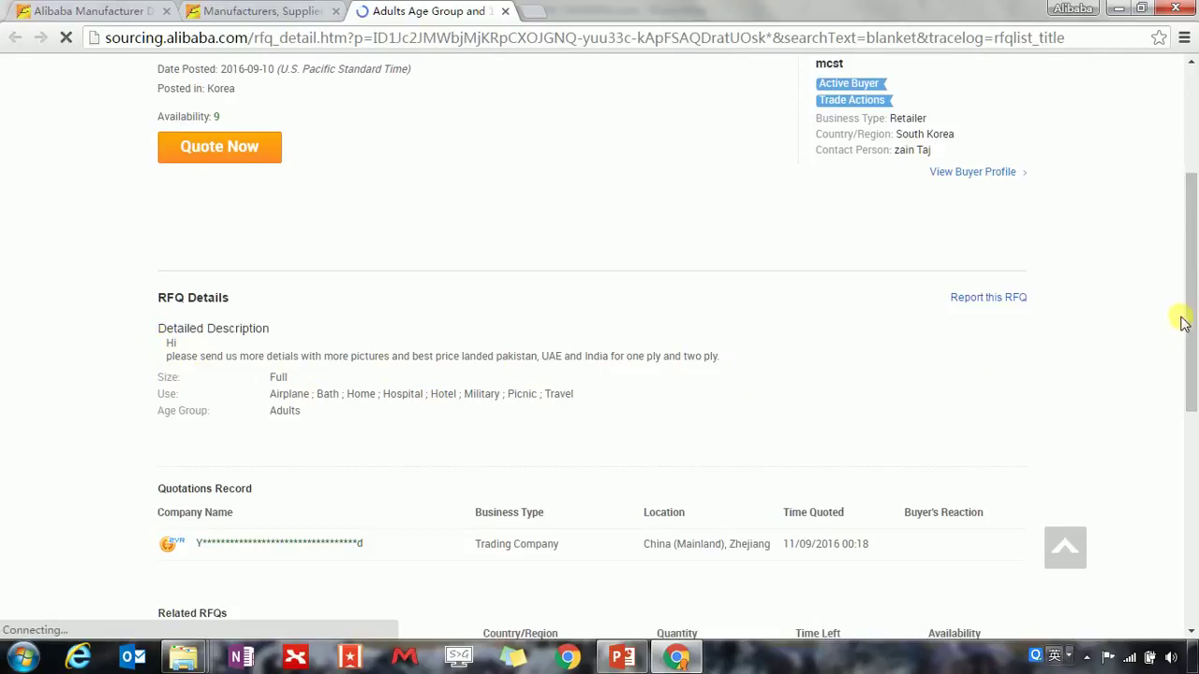
left_click_drag(1188, 305, 1185, 396)
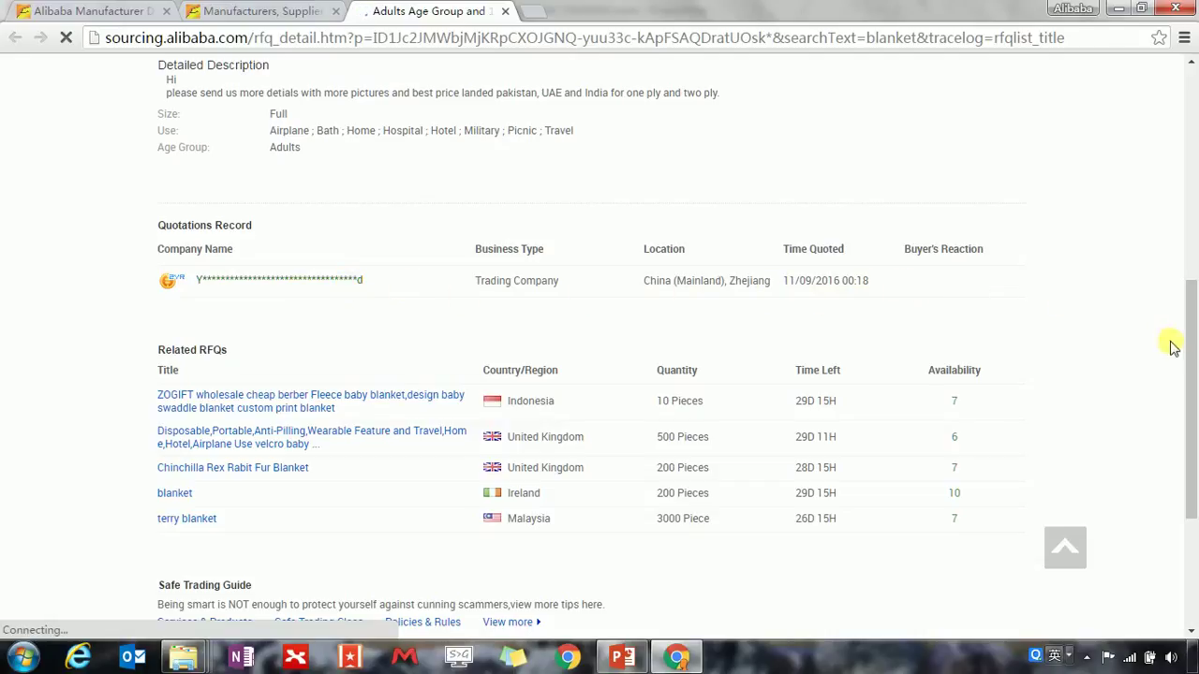
scroll(1194, 350, "down", 2)
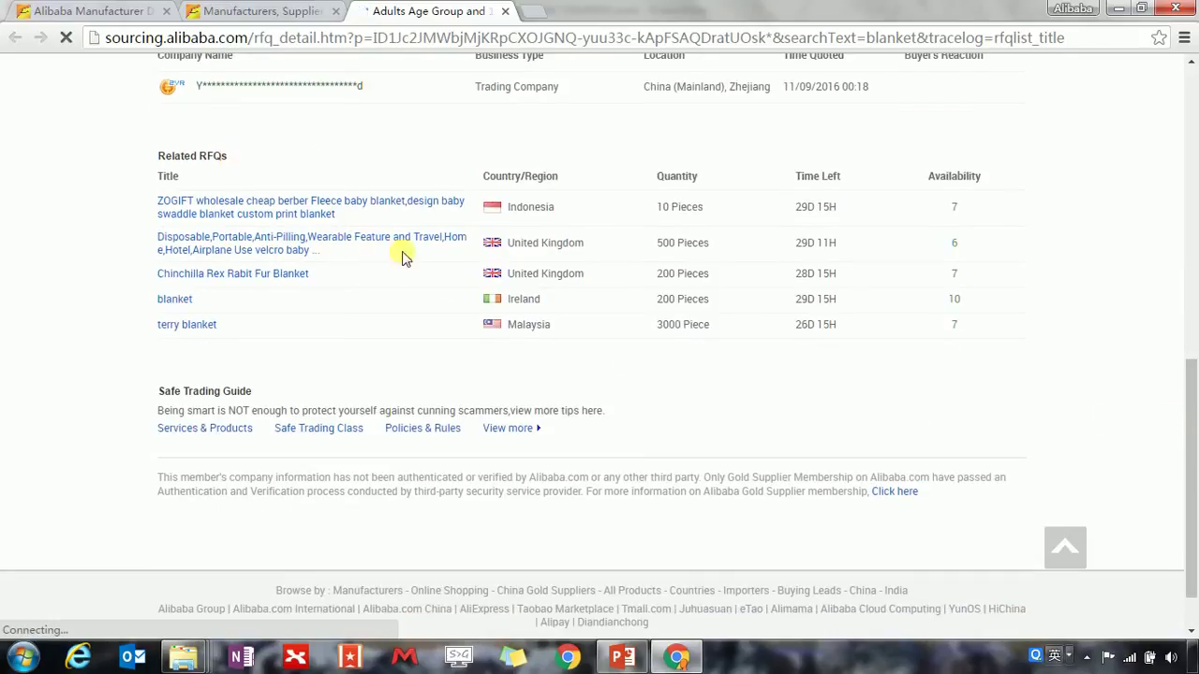
left_click_drag(1188, 420, 1180, 115)
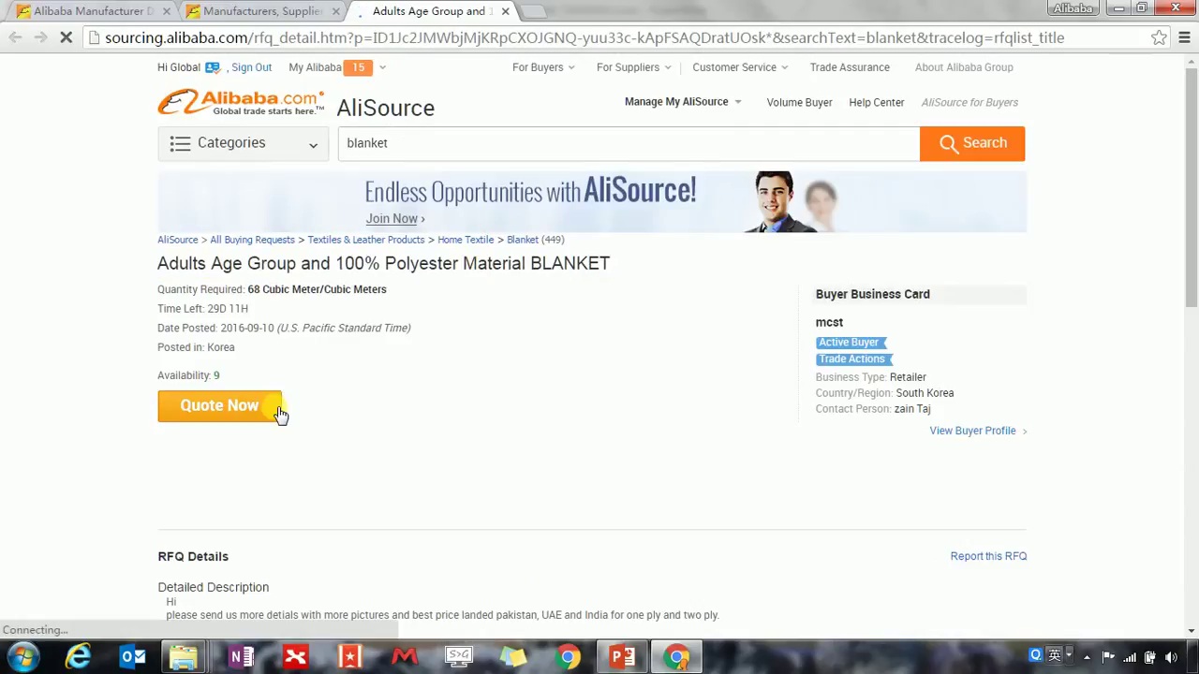
left_click(219, 406)
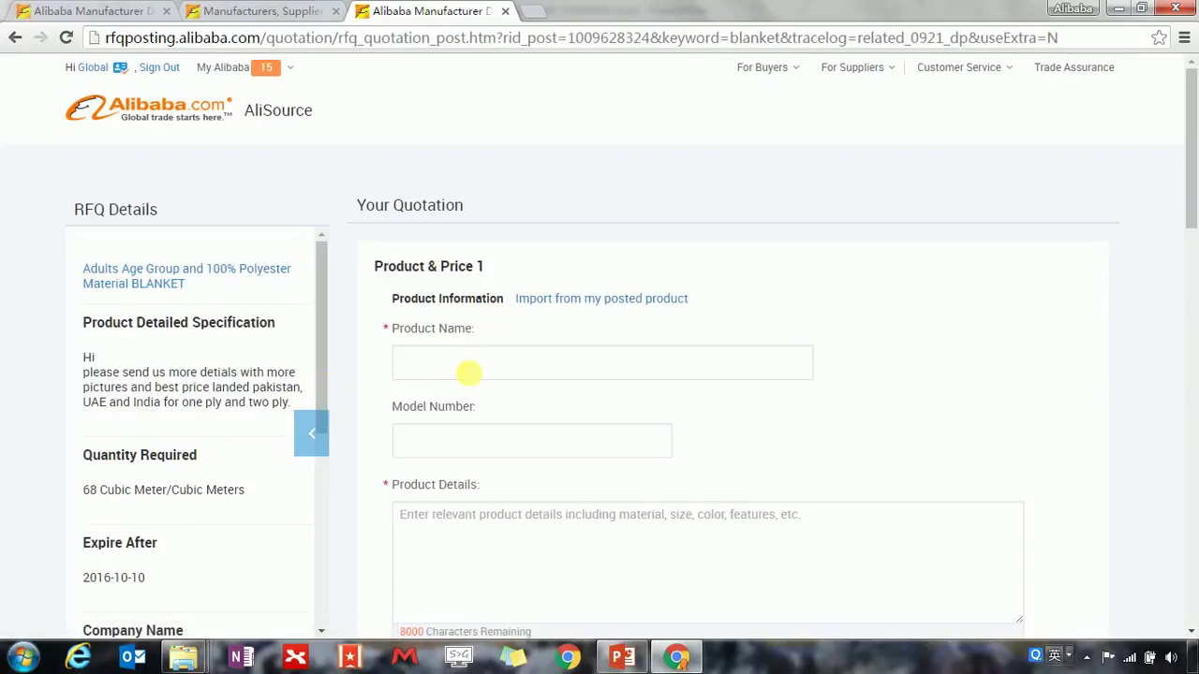
Step: Fill in the quotation's product name as "Blanket" and its model number as "blanket"
left_click(468, 370)
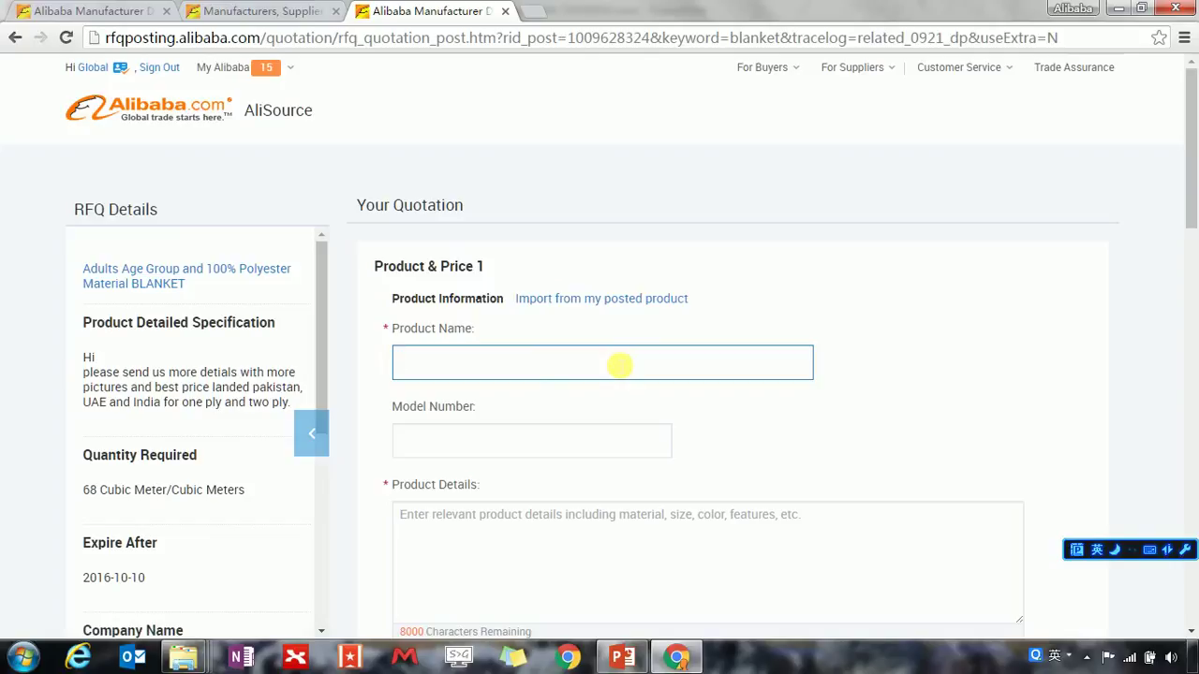
type("Blanket")
scroll(600, 337, "down", 2)
left_click(530, 263)
type("blaank")
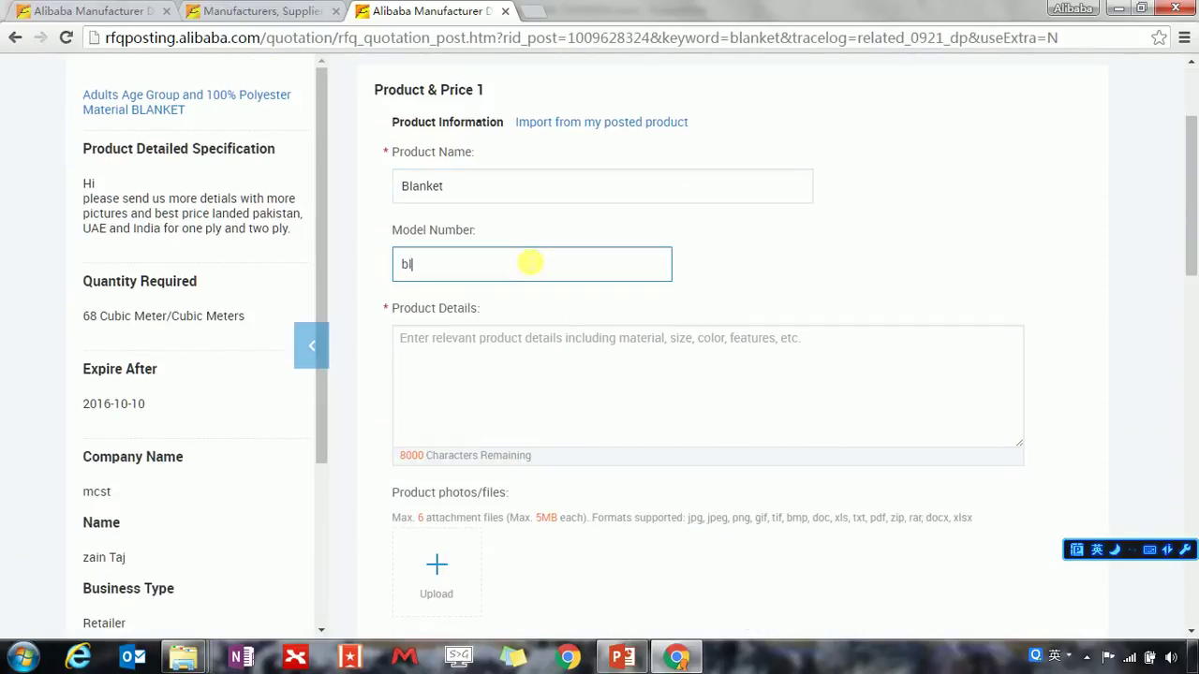
type("et")
left_click(418, 265)
key("BackSpace")
left_click(864, 268)
scroll(669, 281, "down", 1)
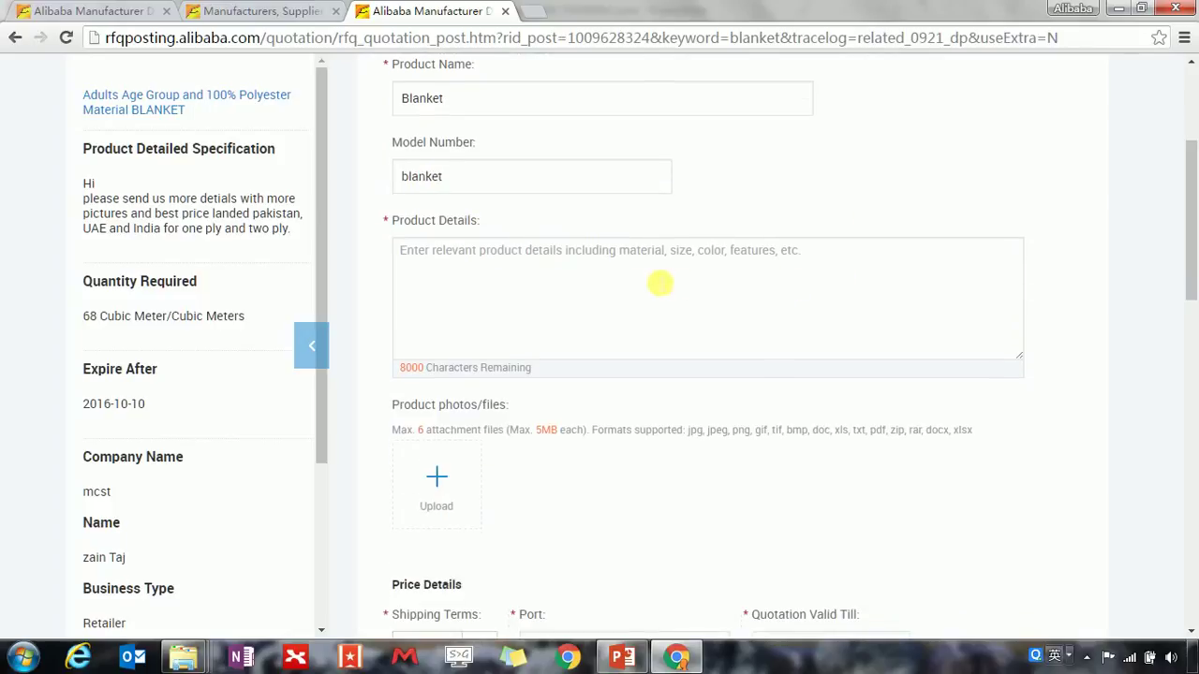
Step: Look through the quotation form's product details, photo upload, price details and additional information, and close it without submitting
left_click(637, 283)
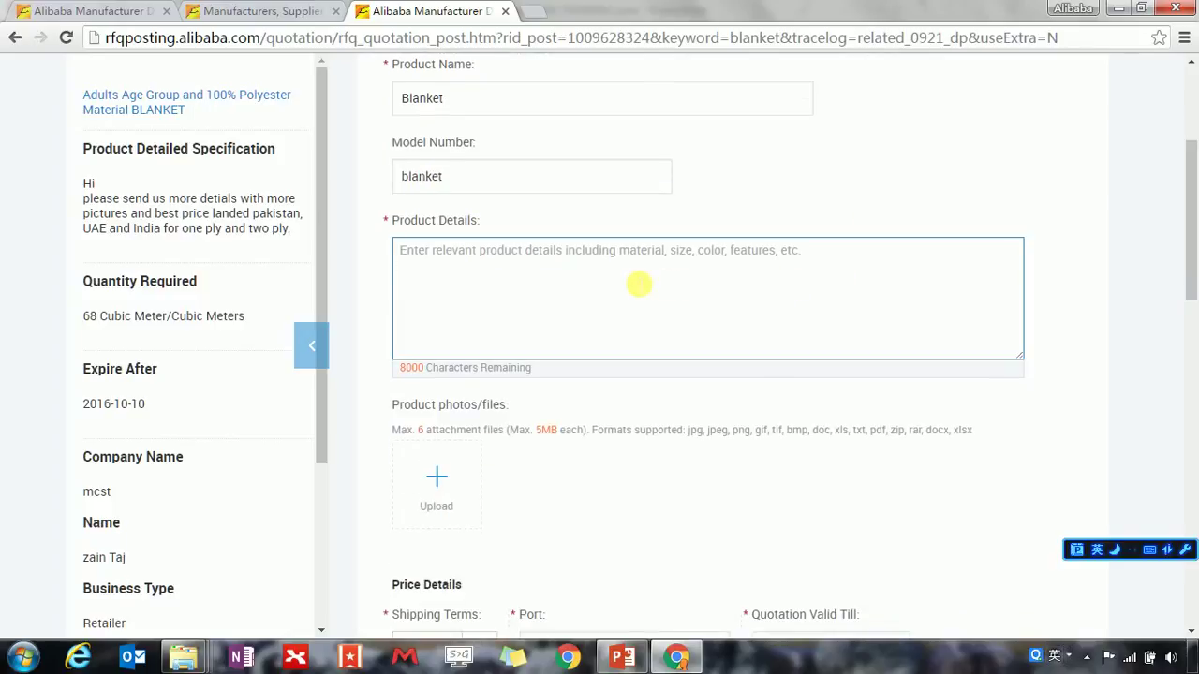
scroll(637, 284, "down", 2)
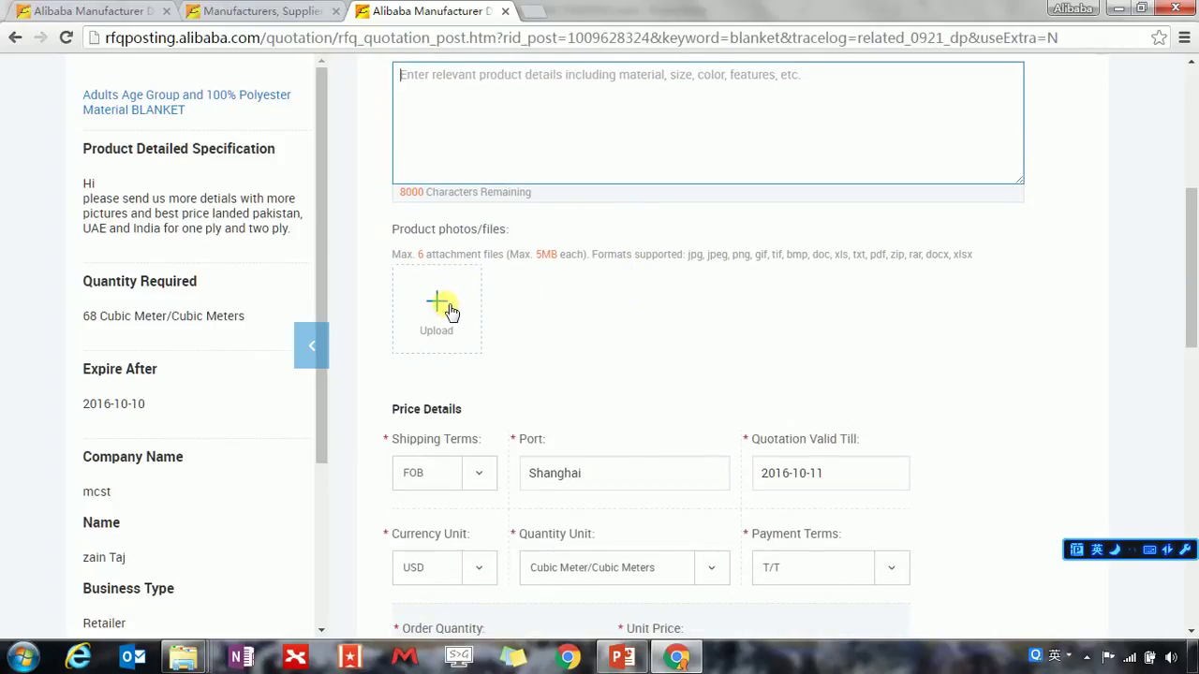
scroll(1191, 281, "down", 4)
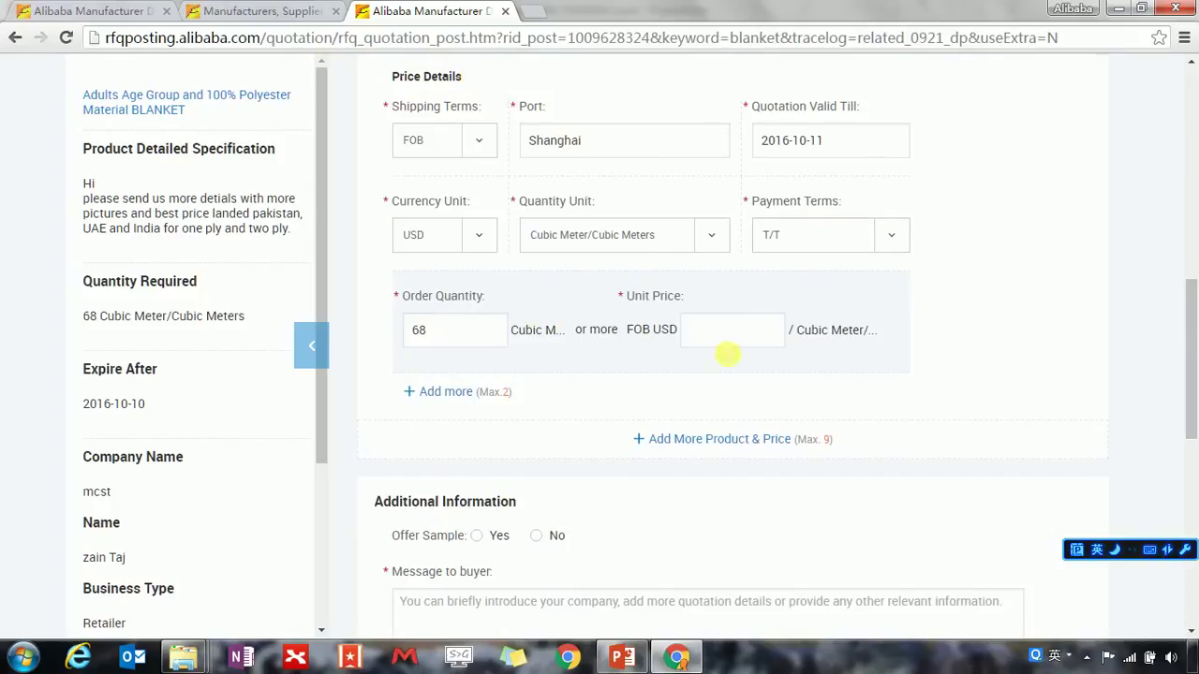
left_click_drag(1190, 300, 1189, 400)
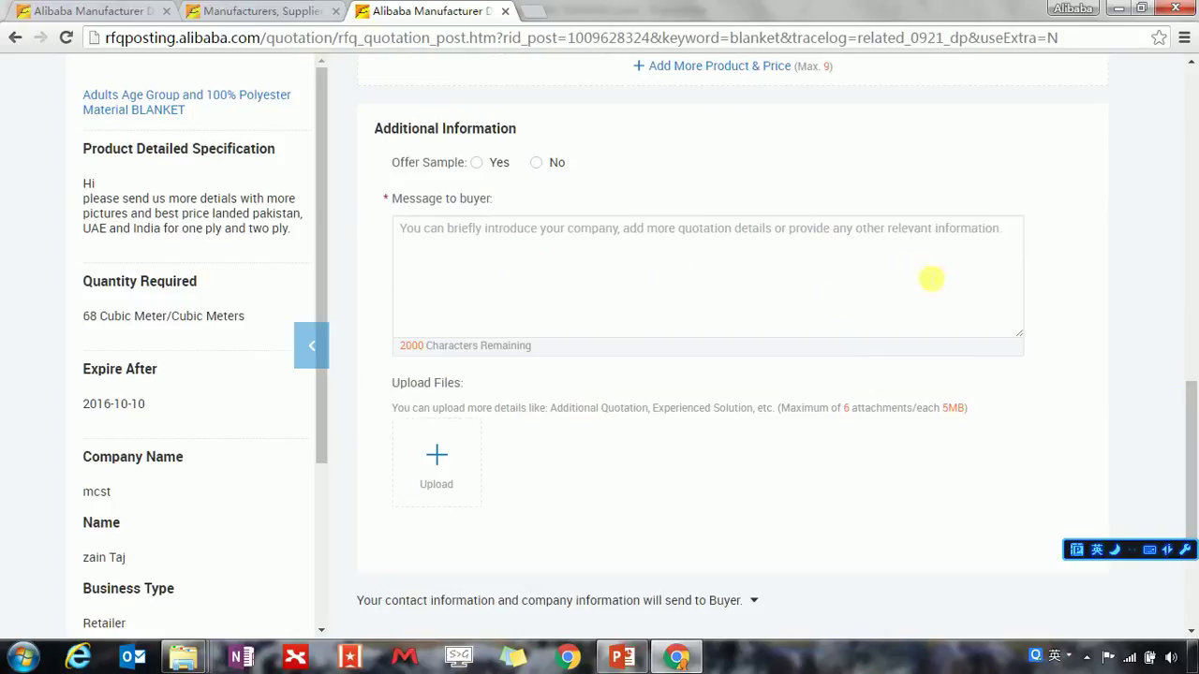
left_click_drag(1188, 401, 1189, 461)
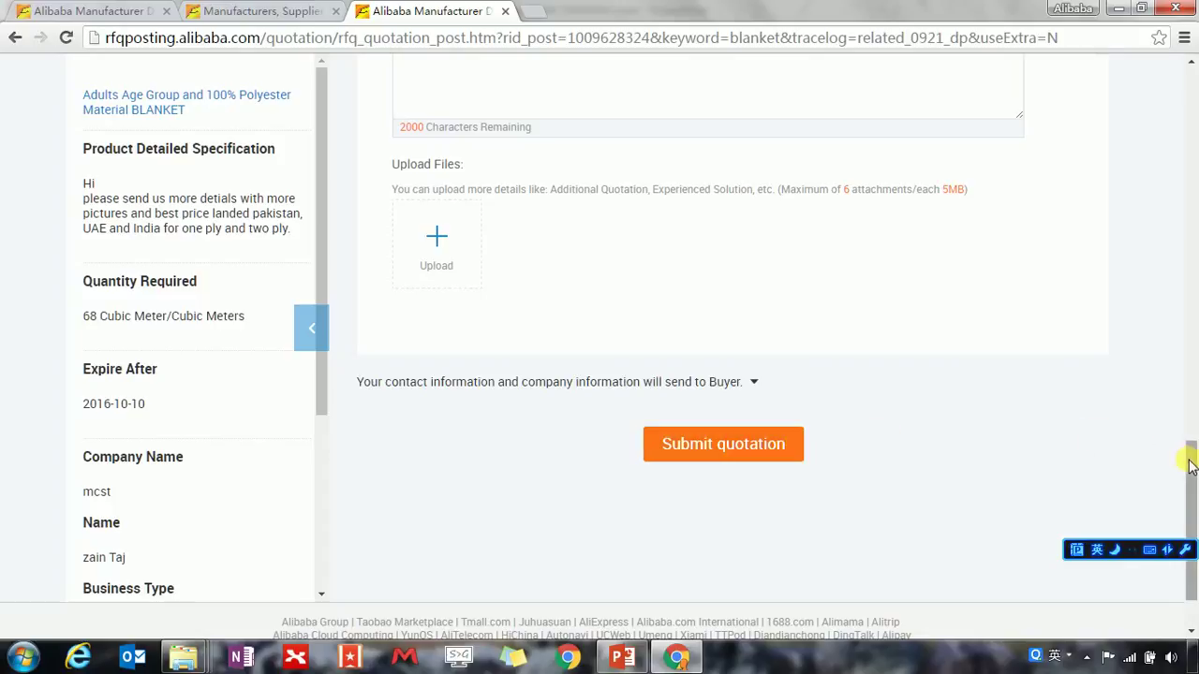
left_click_drag(1191, 465, 1192, 66)
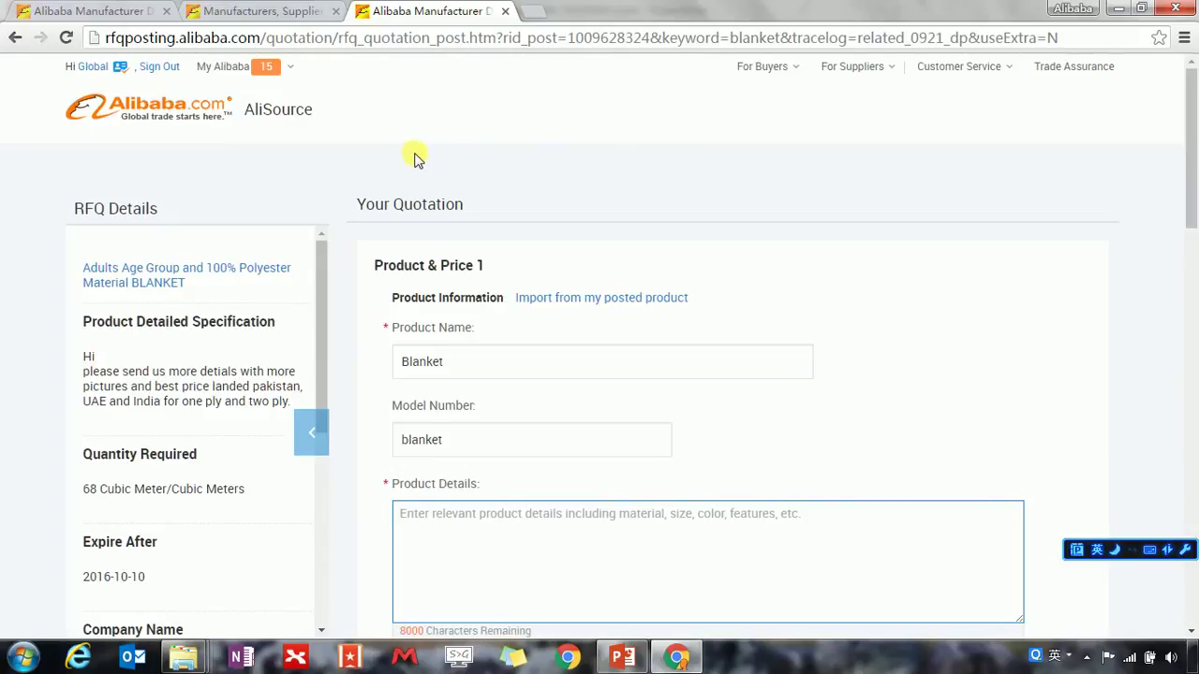
left_click(504, 12)
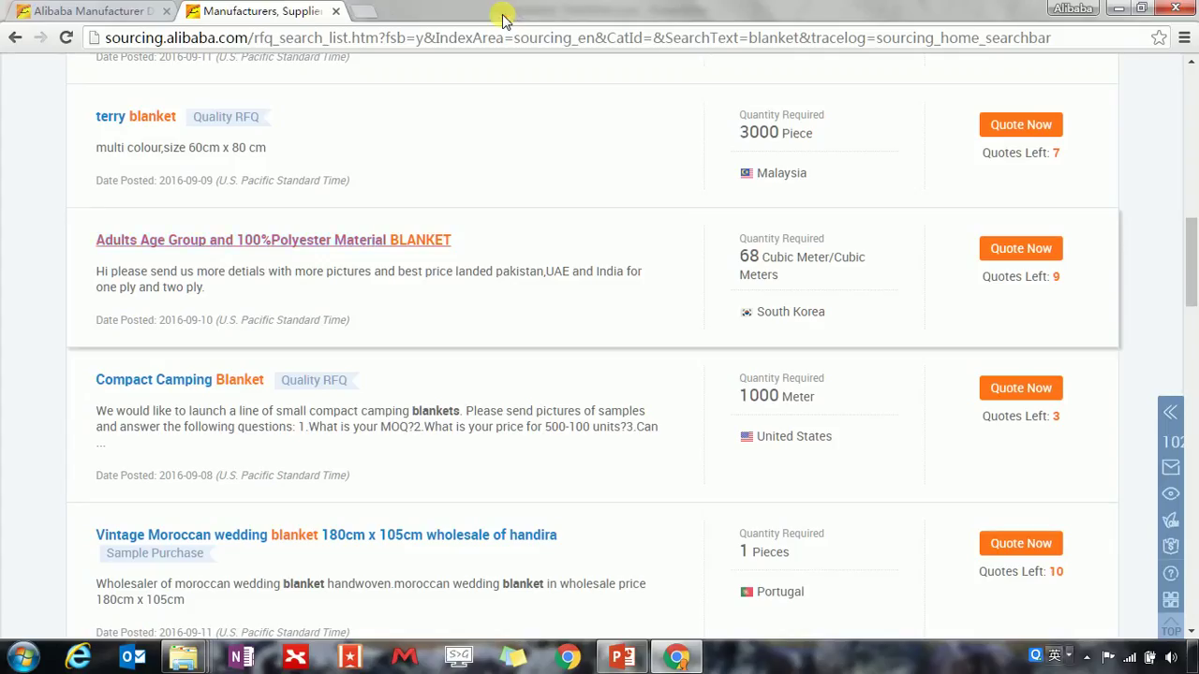
Step: Return to the AliSource home page and run the saved "blanket" search from My Searches
left_click(12, 41)
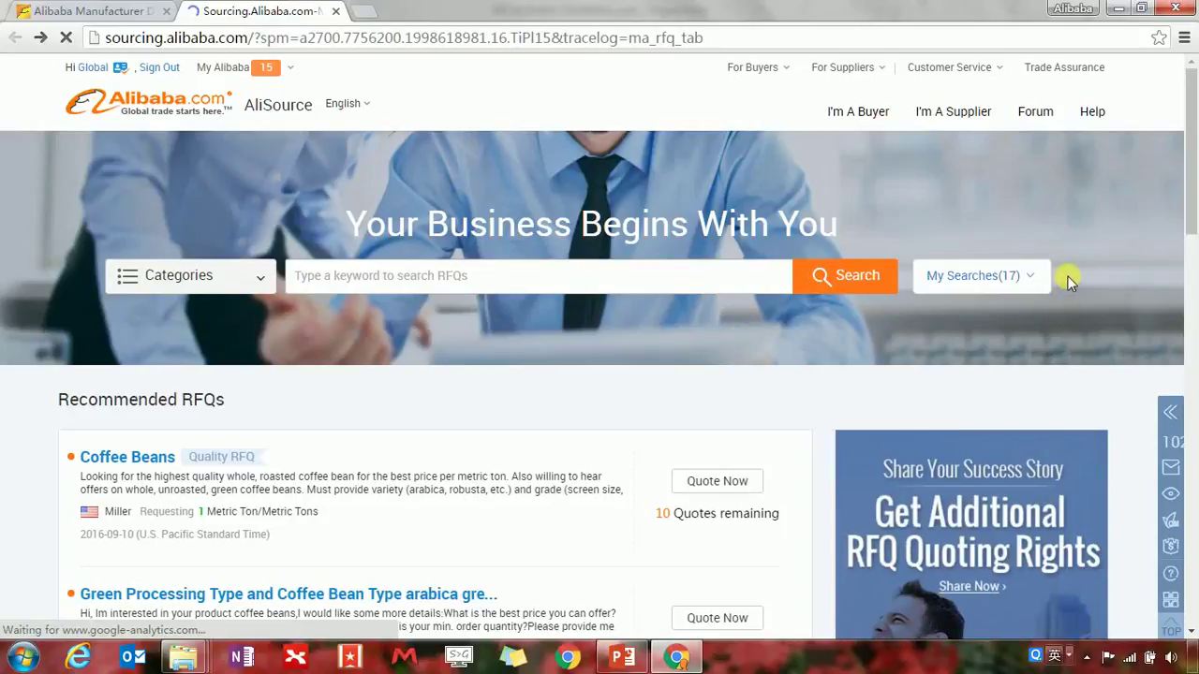
mouse_move(1043, 275)
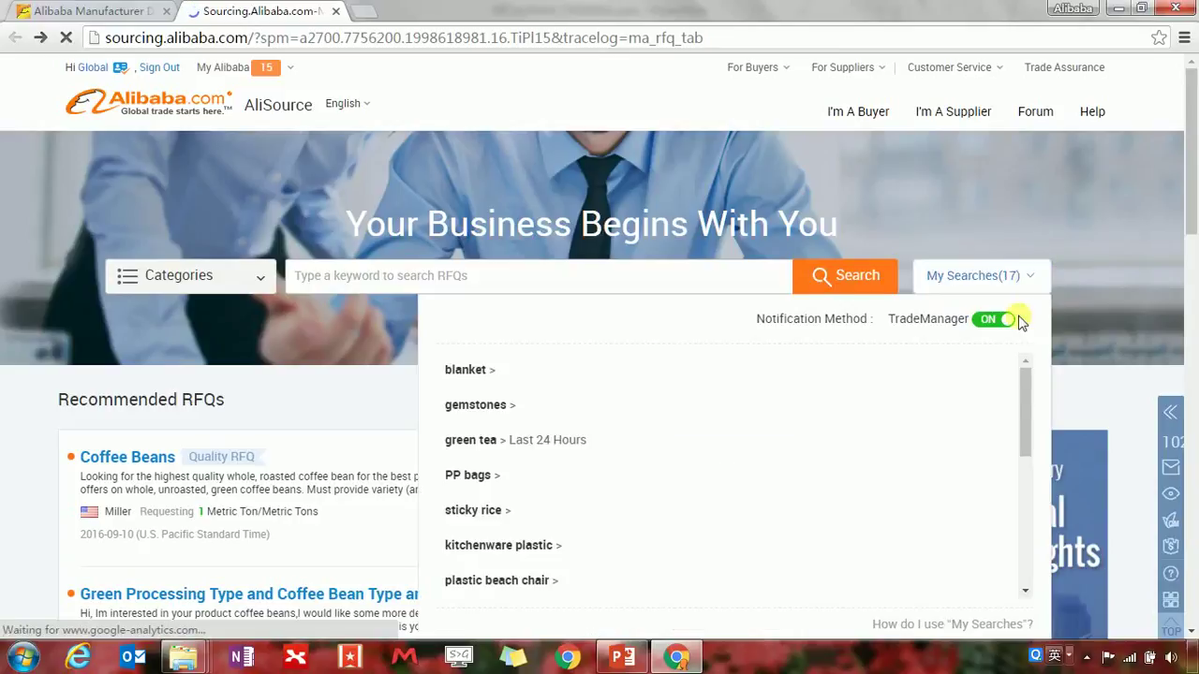
mouse_move(1023, 383)
left_mouse_down()
mouse_move(1020, 502)
mouse_move(1025, 382)
left_mouse_up()
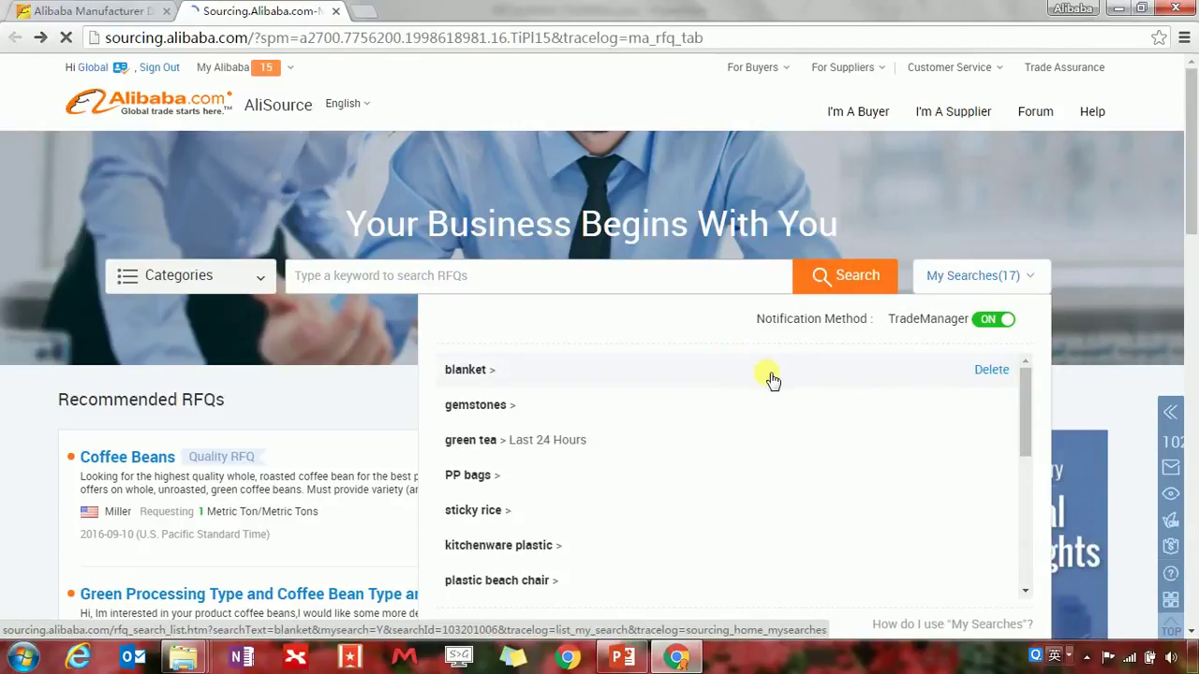
left_click(581, 377)
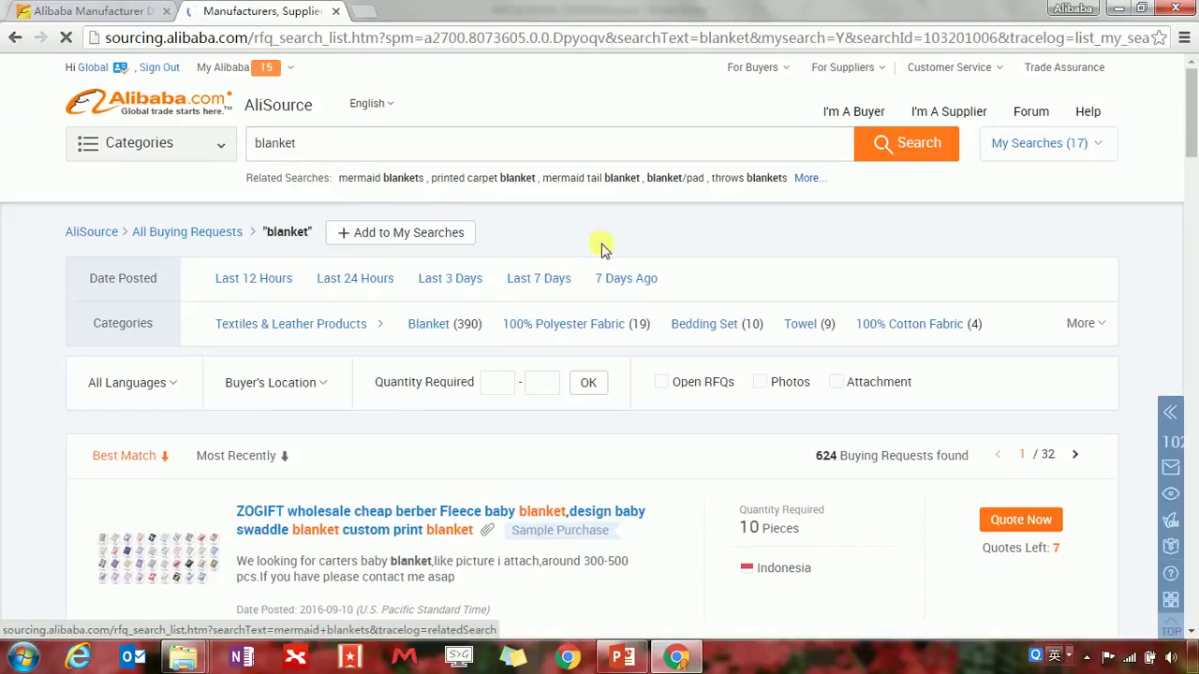
mouse_move(1190, 111)
left_mouse_down()
mouse_move(1191, 217)
mouse_move(1193, 110)
left_mouse_up()
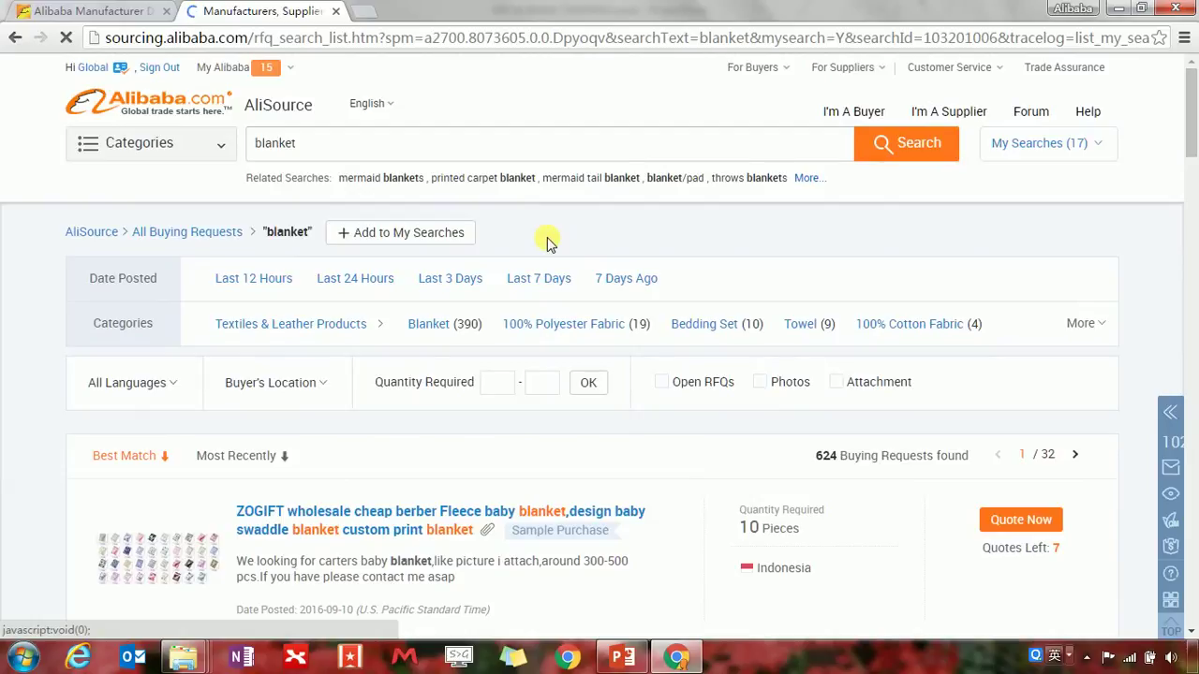
Step: Go back to the AliSource home page and search the buying requests for "fleece blanket"
left_click(16, 39)
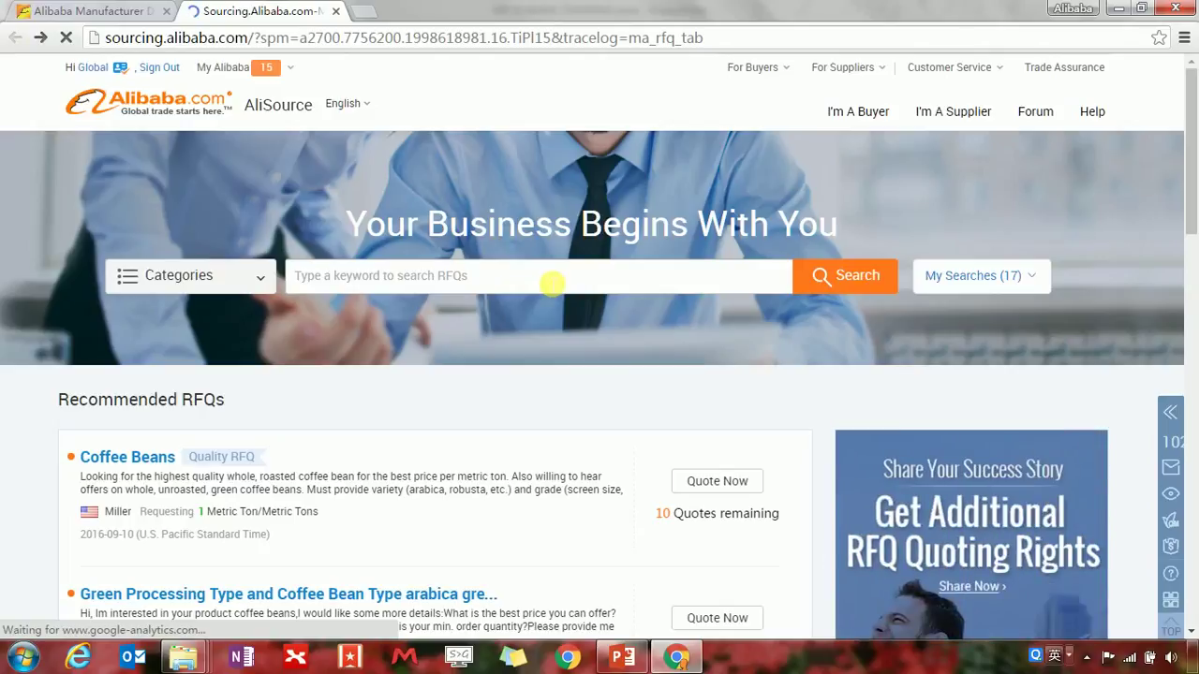
left_click(552, 283)
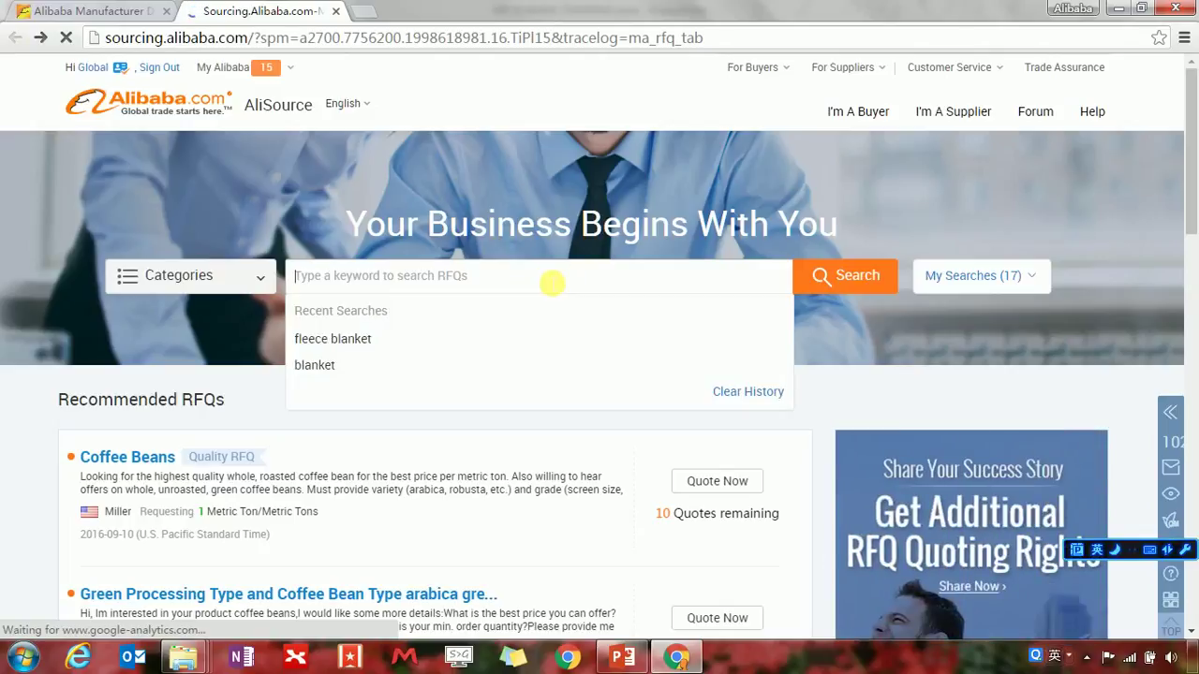
type("fle")
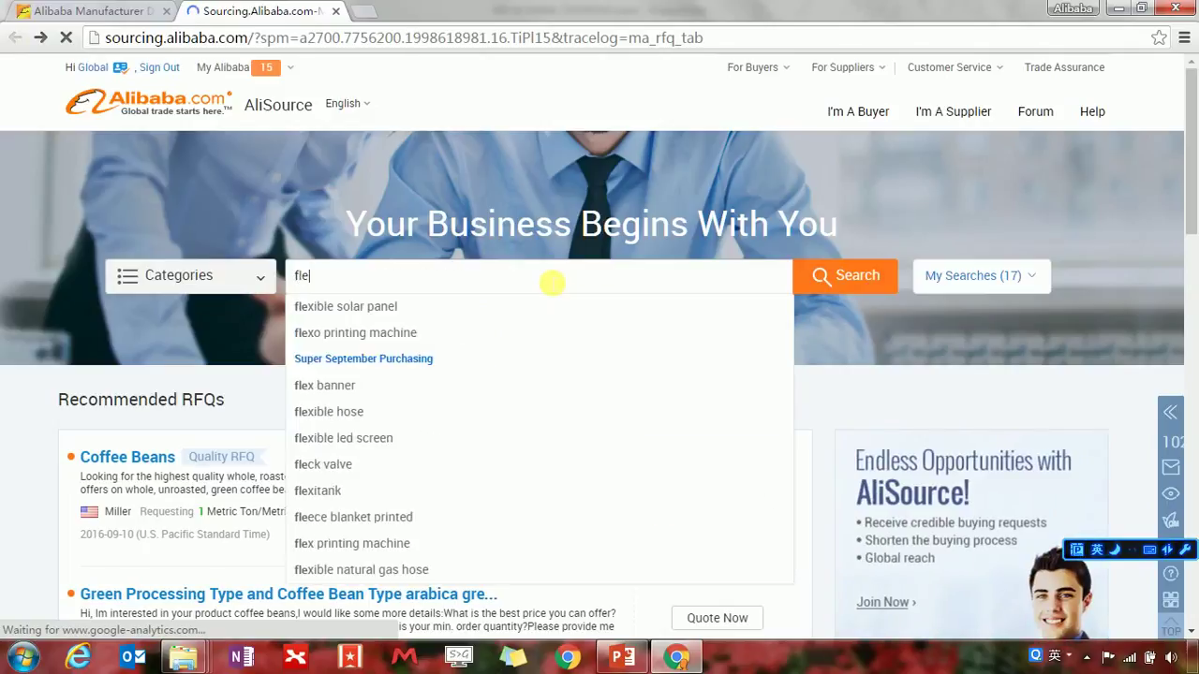
type("ece b")
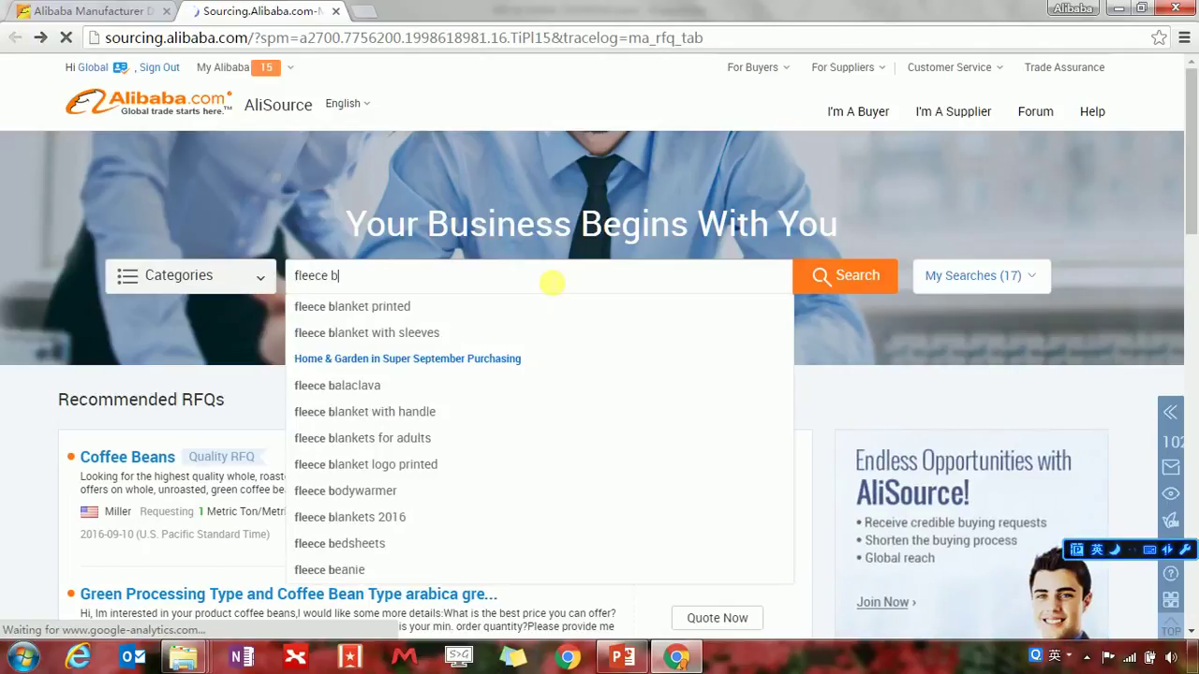
type("lanket")
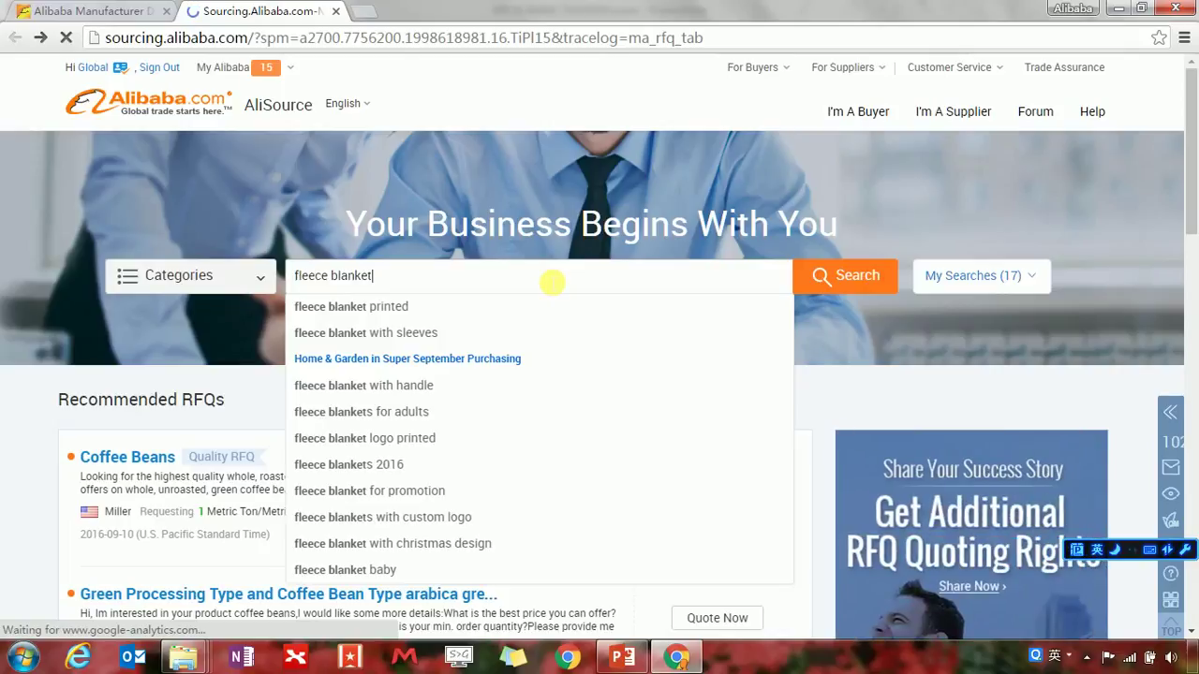
left_click(893, 286)
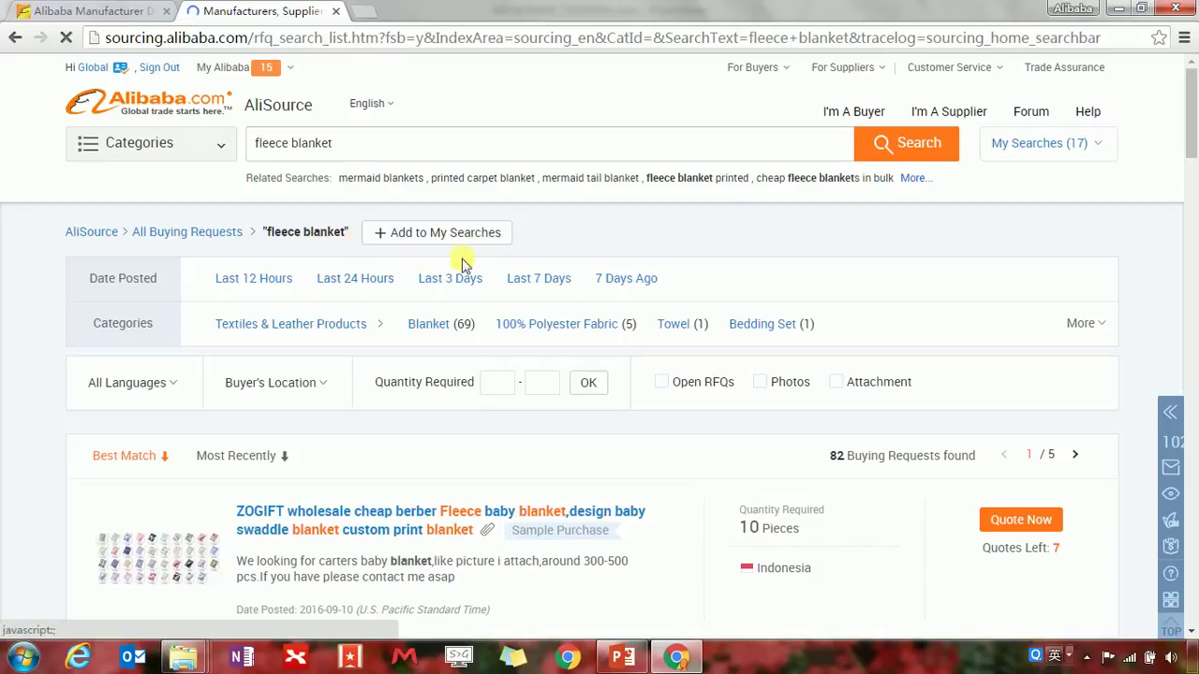
Step: Add the "fleece blanket" search to My Searches and return to the AliSource home page
left_click(510, 236)
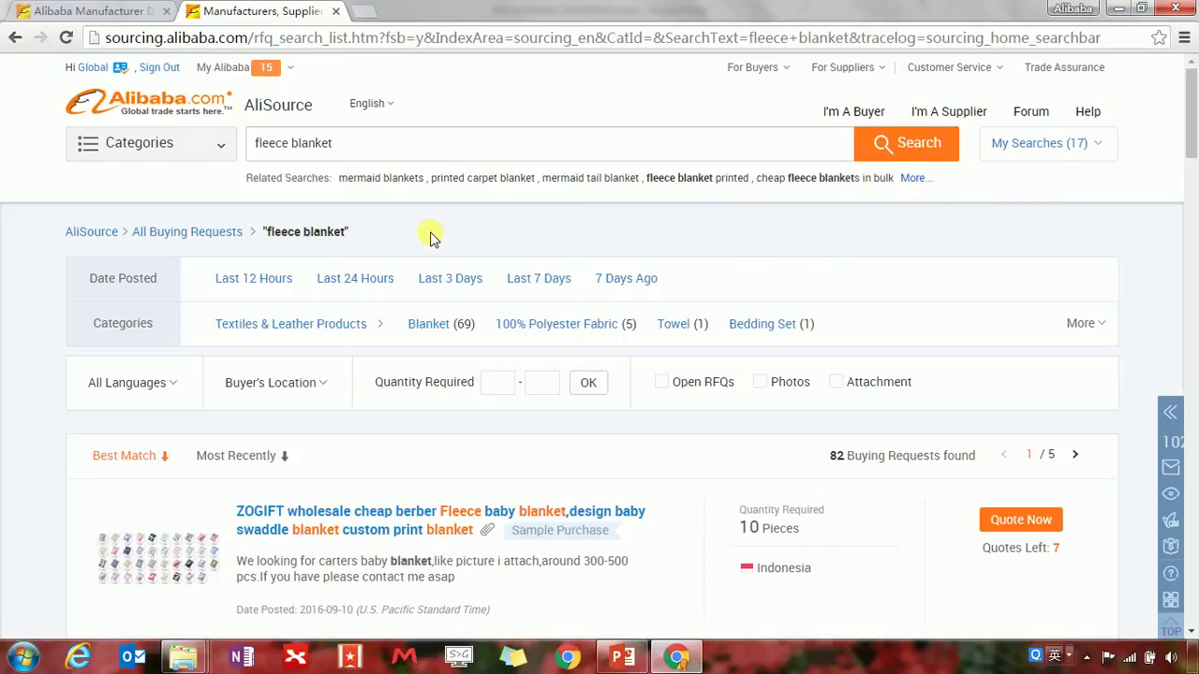
left_click(15, 41)
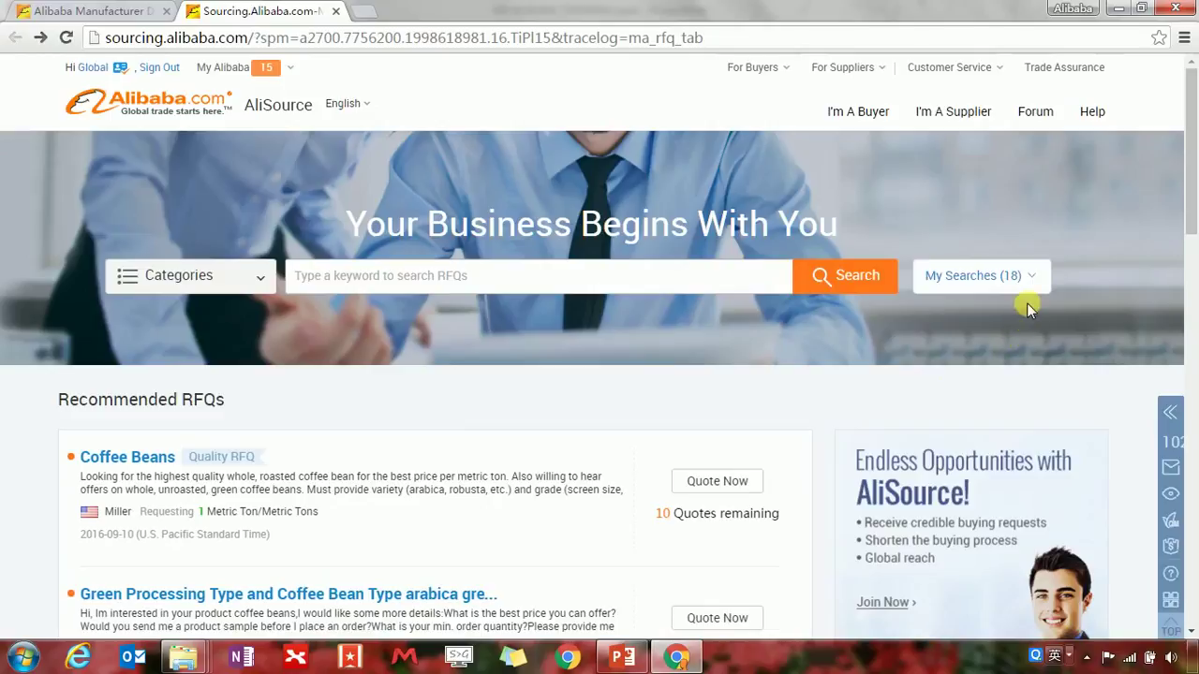
Step: Browse the recommended buying requests on the AliSource home page and return to the search area
mouse_move(1033, 292)
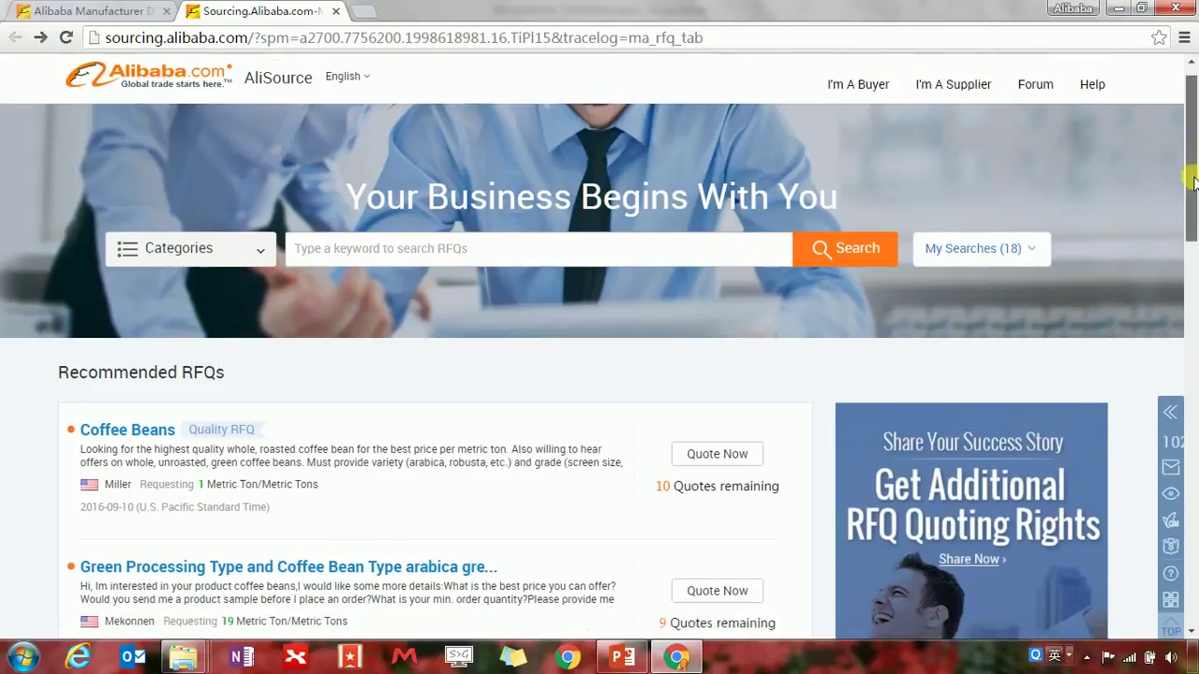
left_click_drag(1192, 166, 1164, 247)
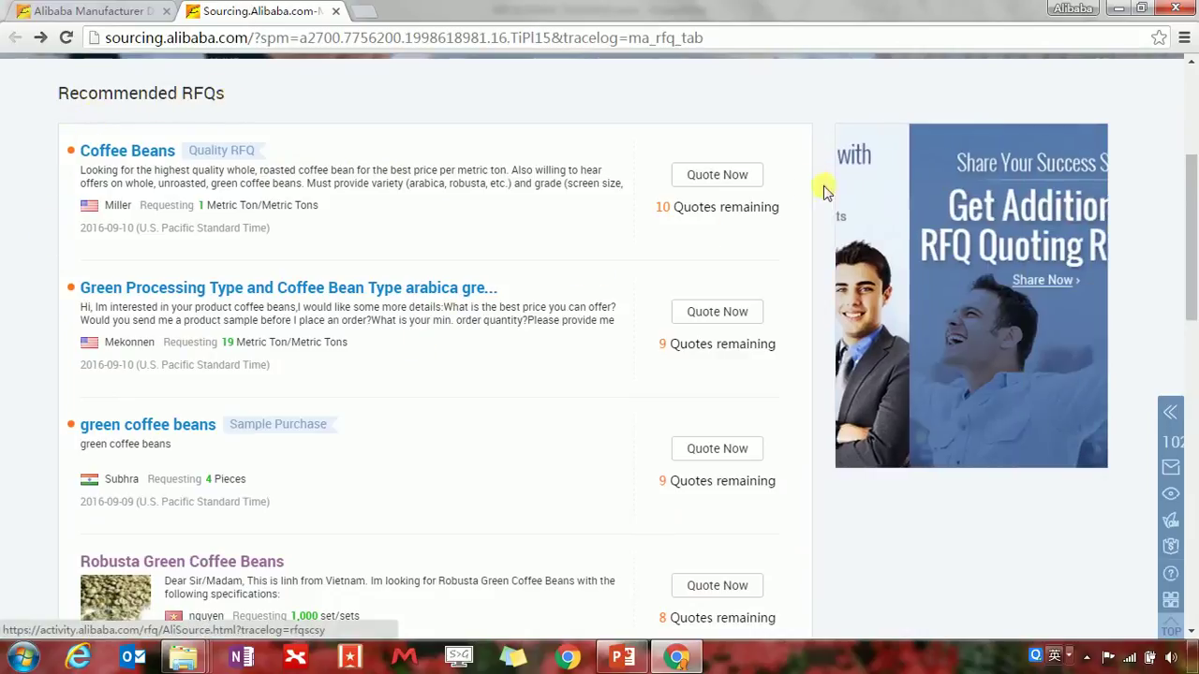
left_click_drag(1192, 190, 1190, 142)
left_click(1034, 137)
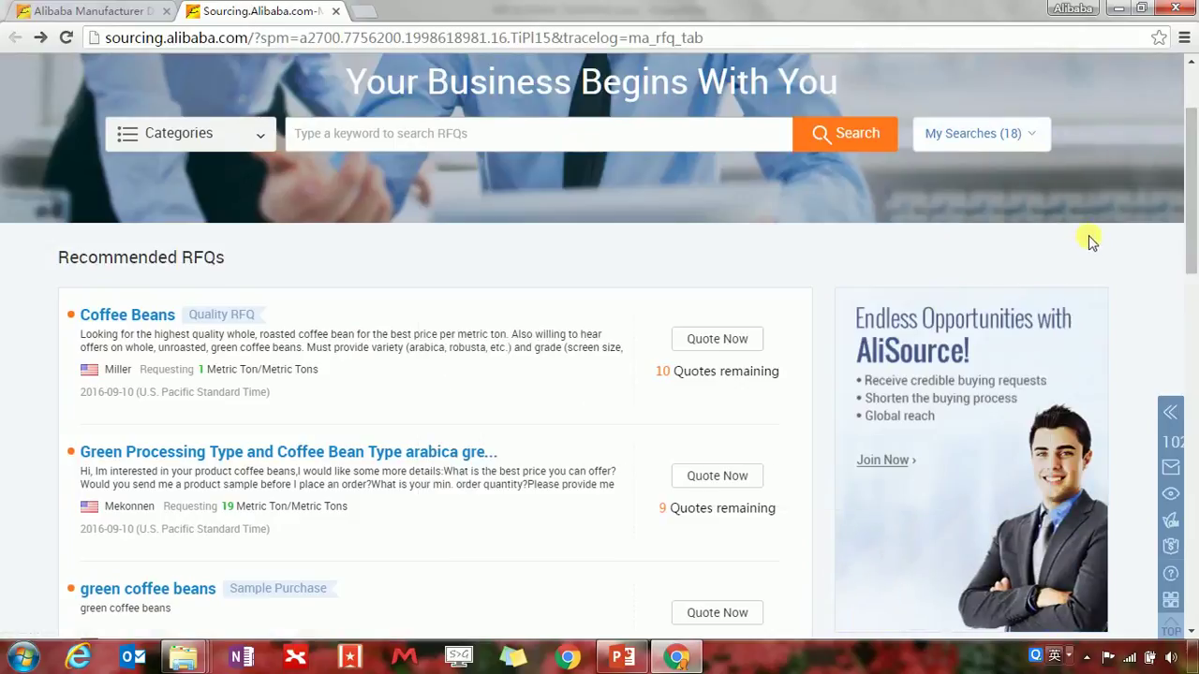
left_click_drag(1187, 190, 1191, 237)
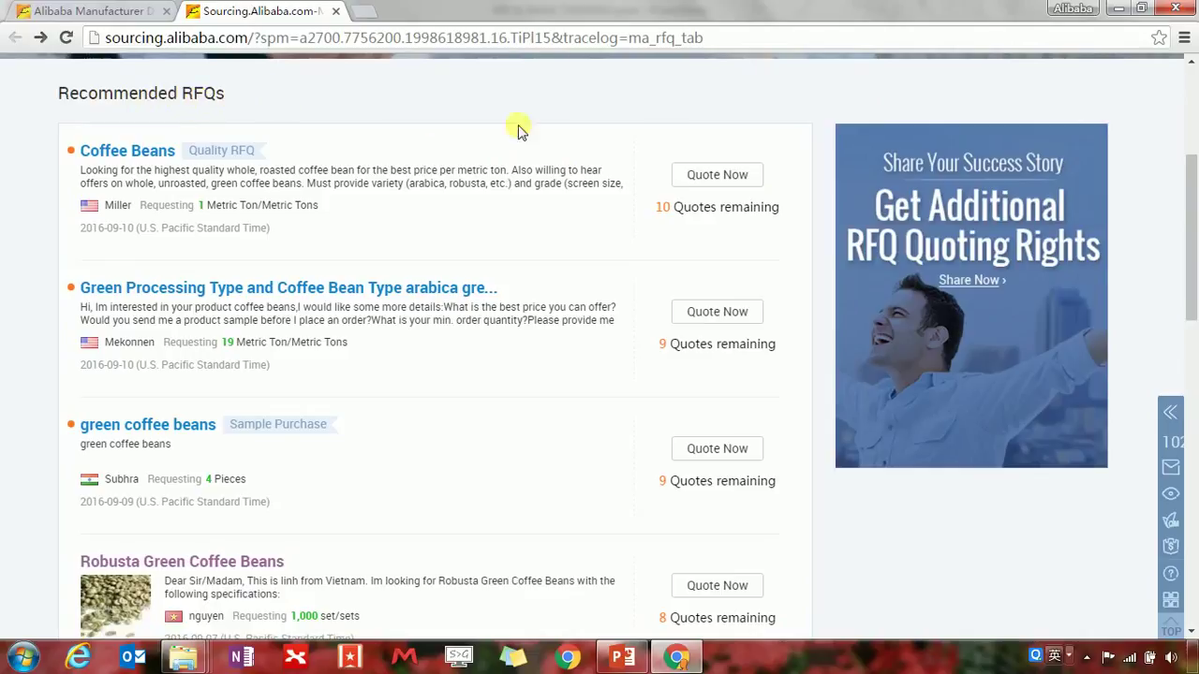
left_click_drag(1193, 197, 1193, 89)
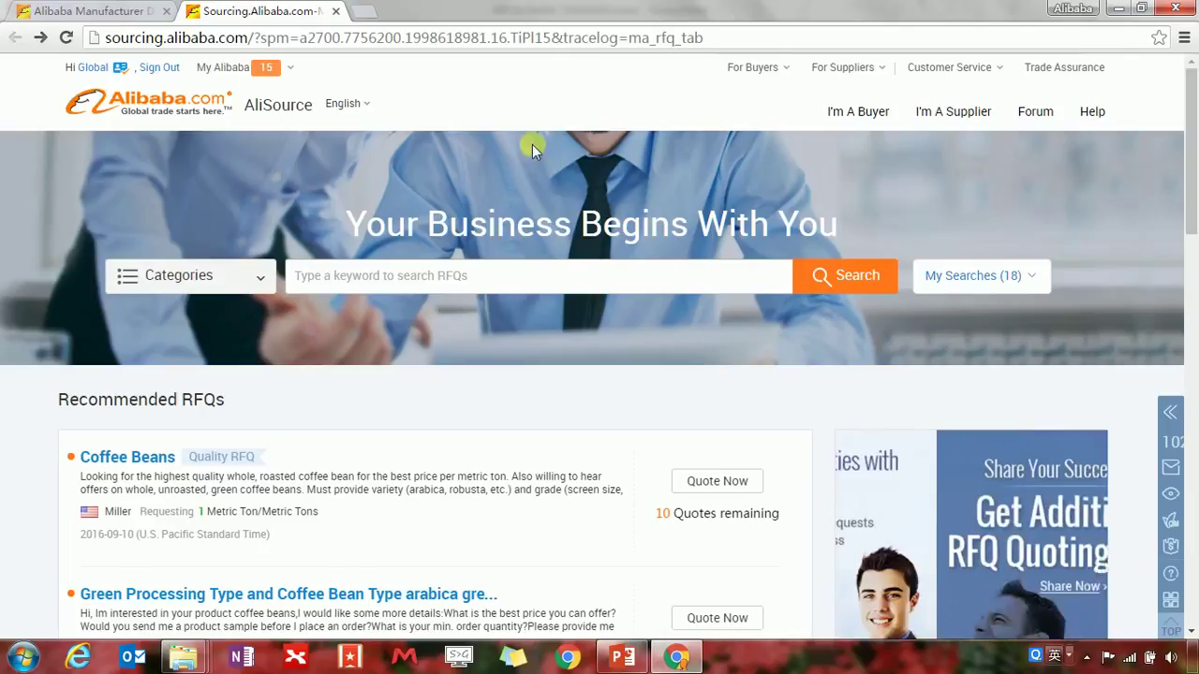
Step: Go to My Alibaba and open the My Quotations page of AliSource
mouse_move(251, 80)
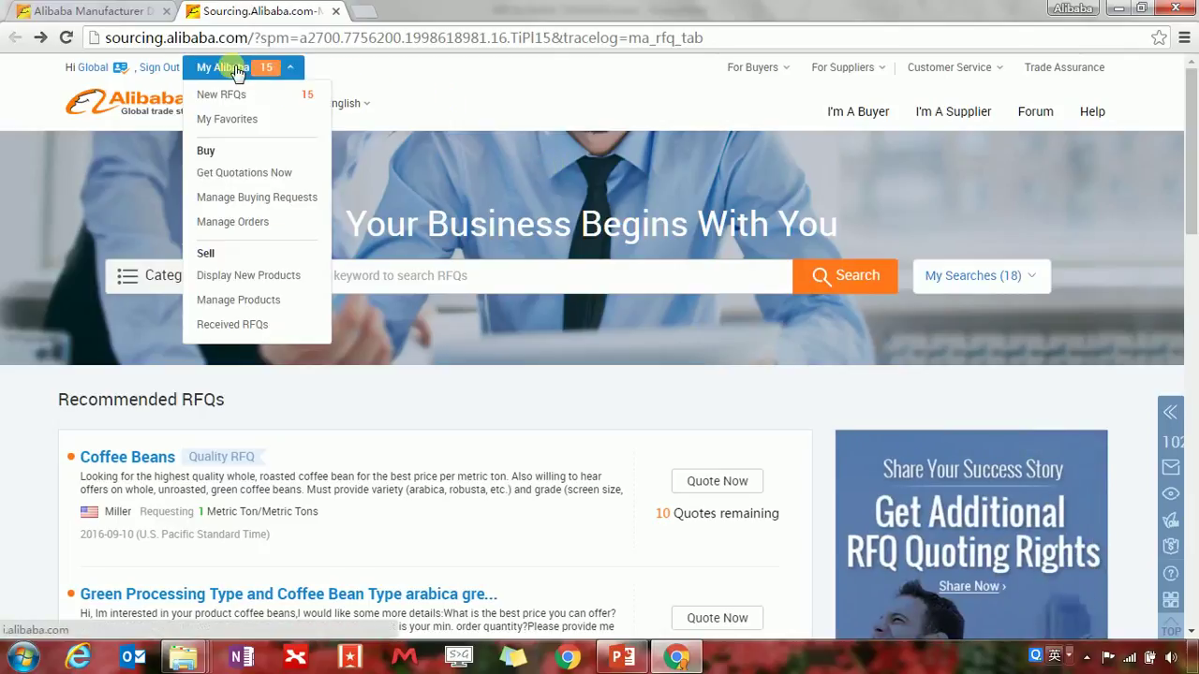
left_click(286, 74)
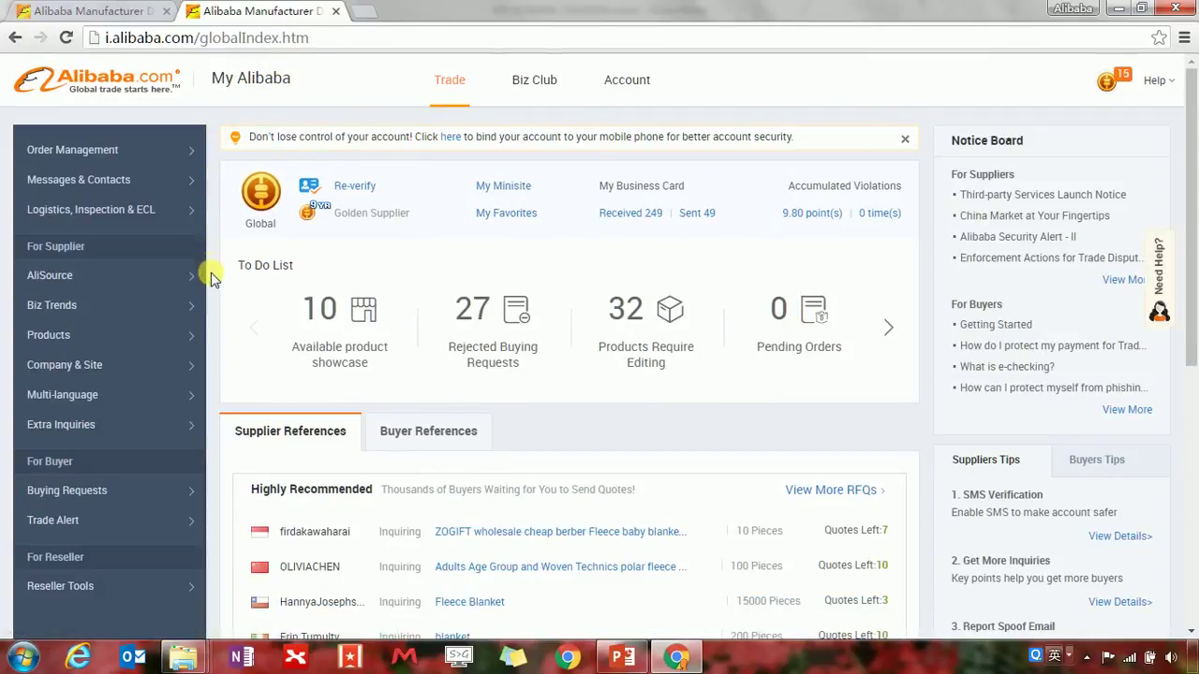
mouse_move(185, 284)
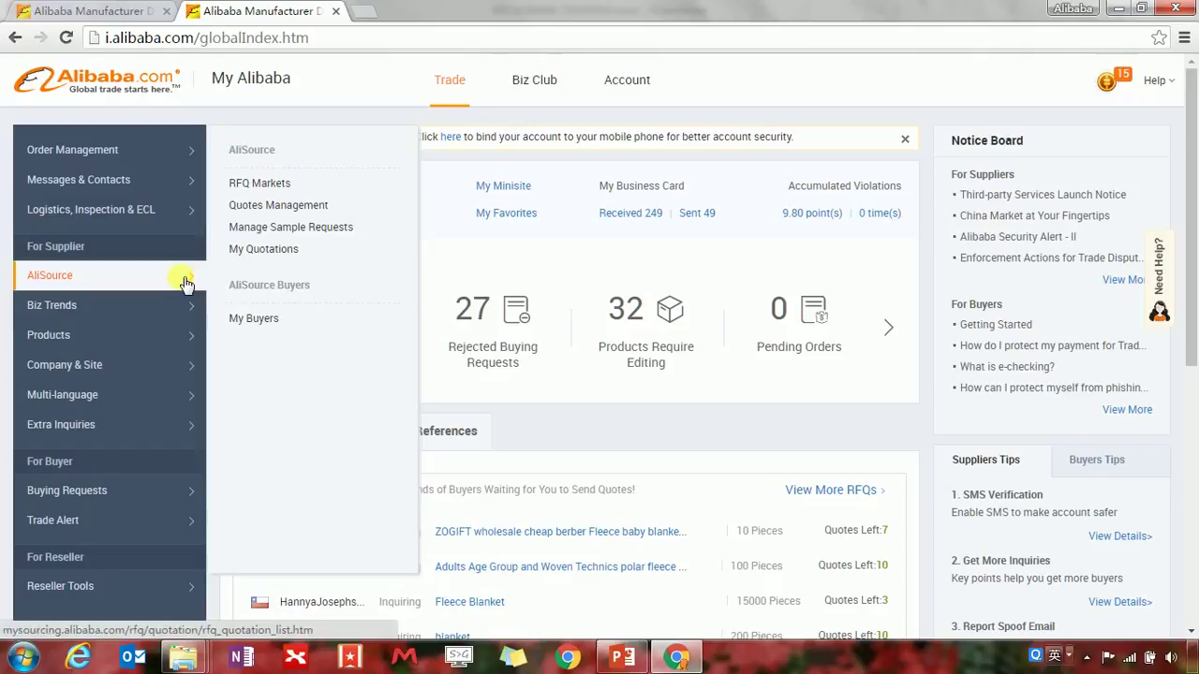
left_click(309, 260)
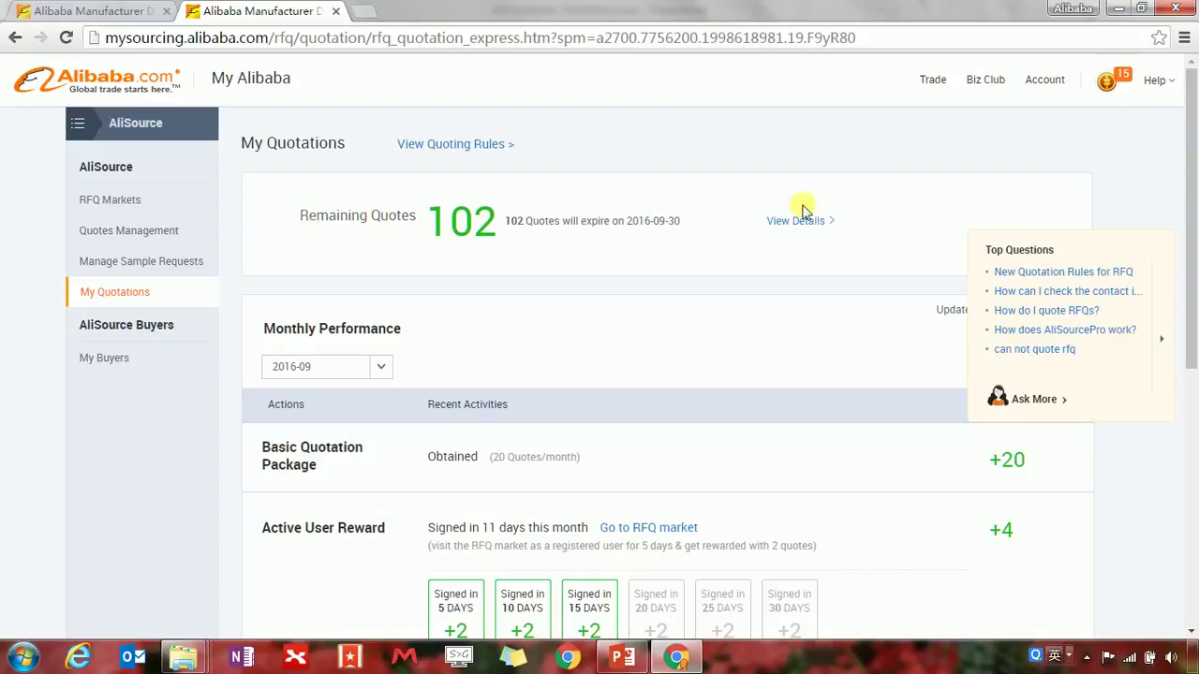
Step: Review the monthly quotation performance, including the active user, active quoting, positive rating and activity rewards
left_click_drag(1192, 184, 1192, 344)
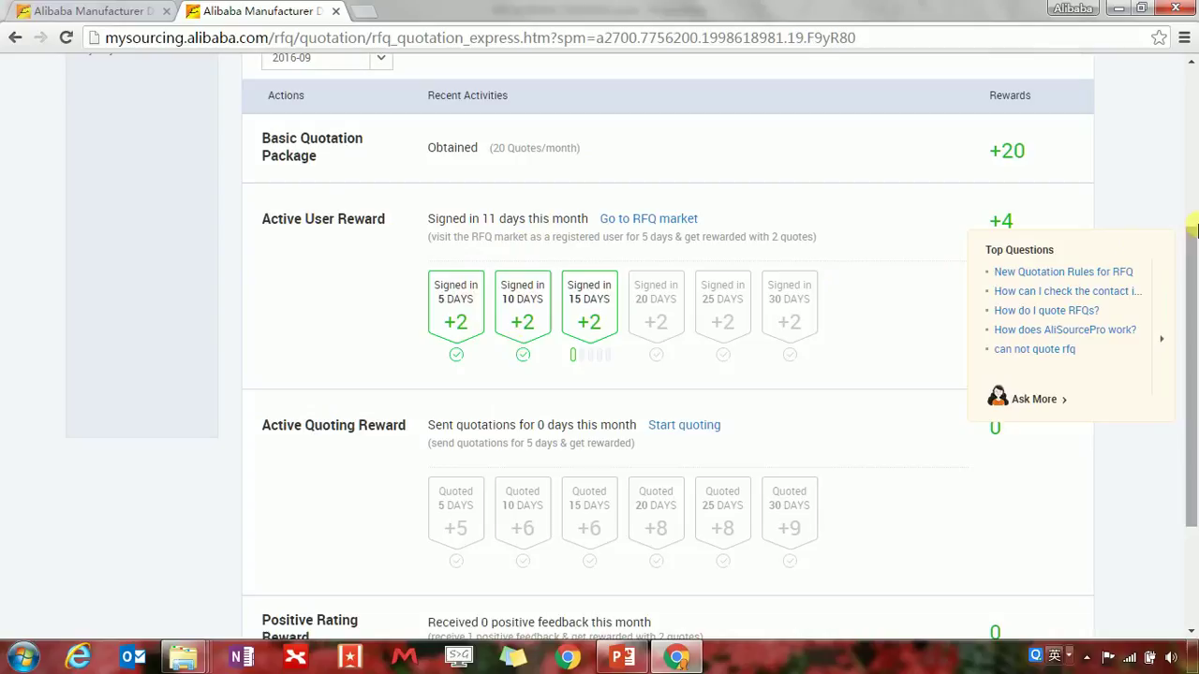
left_click_drag(1191, 246, 1191, 319)
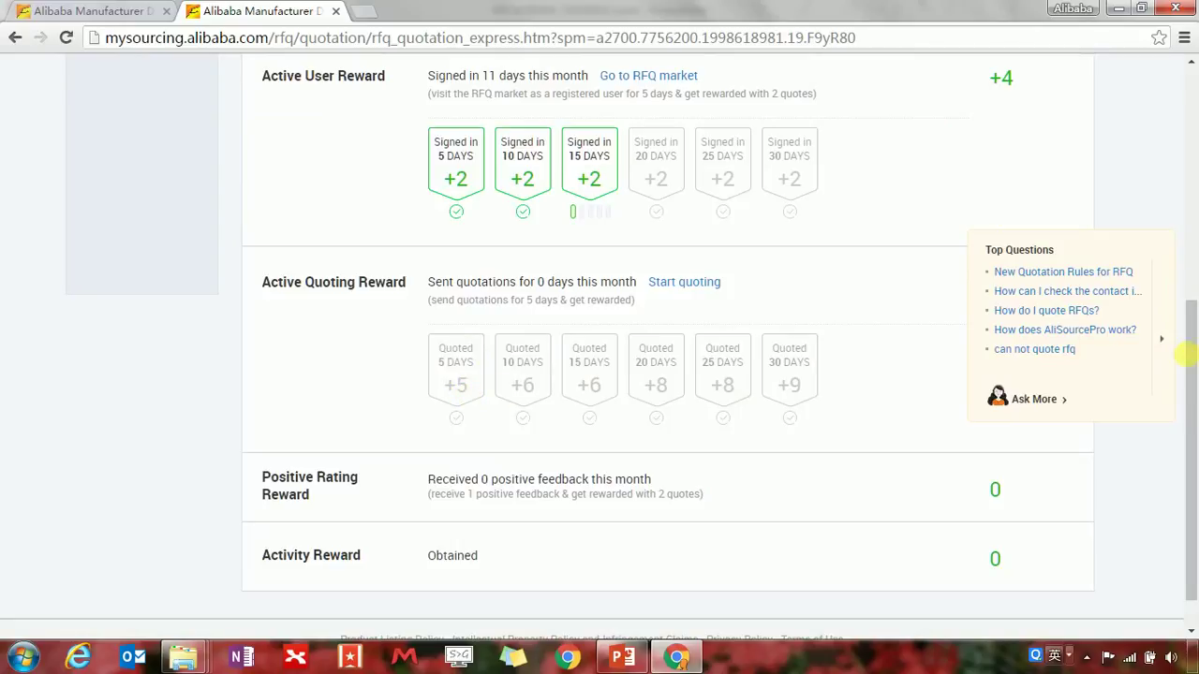
left_click_drag(1191, 342, 1193, 394)
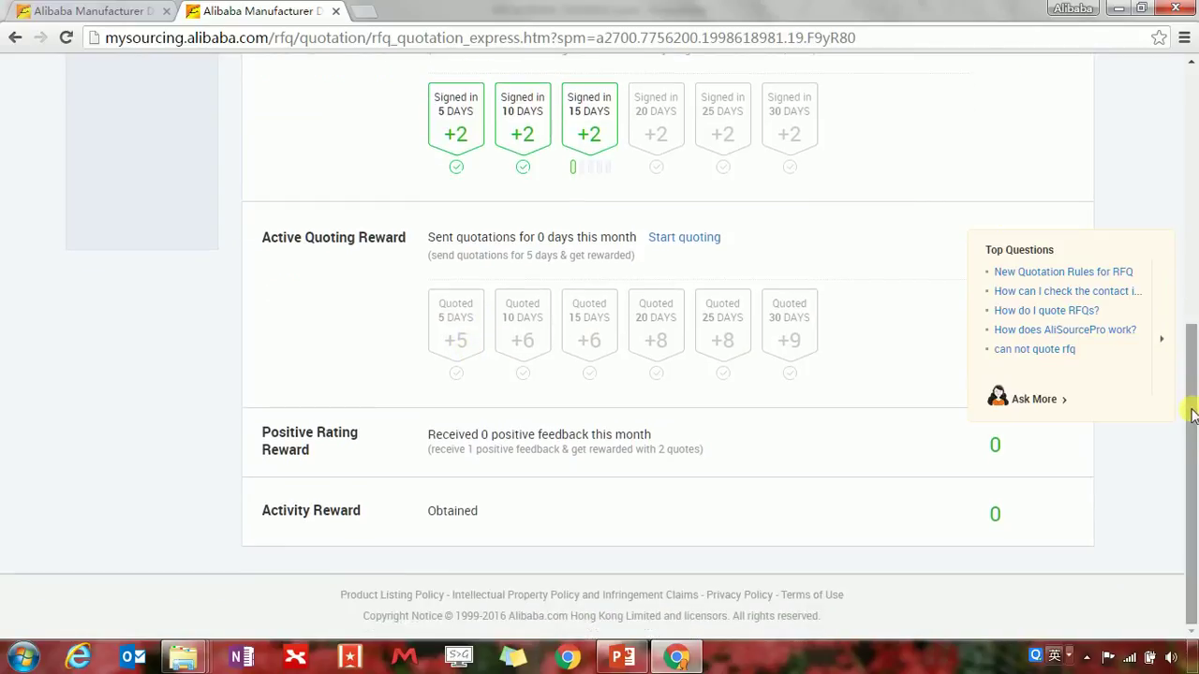
left_click_drag(1191, 437, 1172, 151)
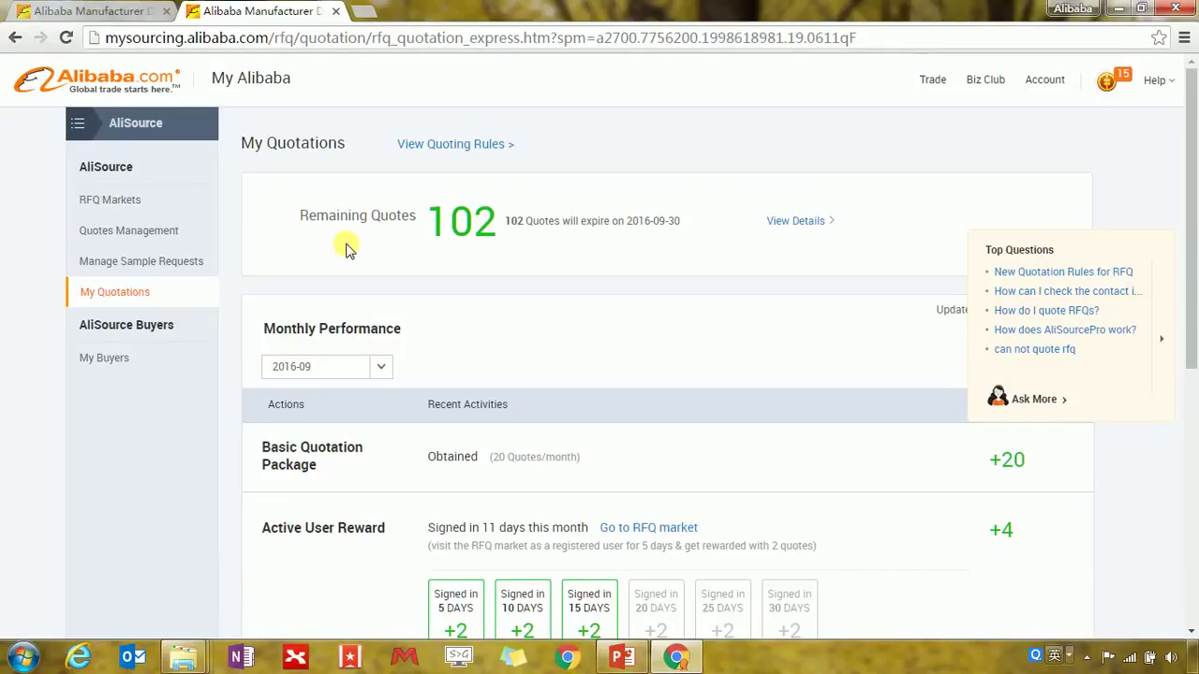
Step: Go to Messages and open the recommendation quotation inquiry dated 2016-9-8
left_click(136, 122)
mouse_move(112, 191)
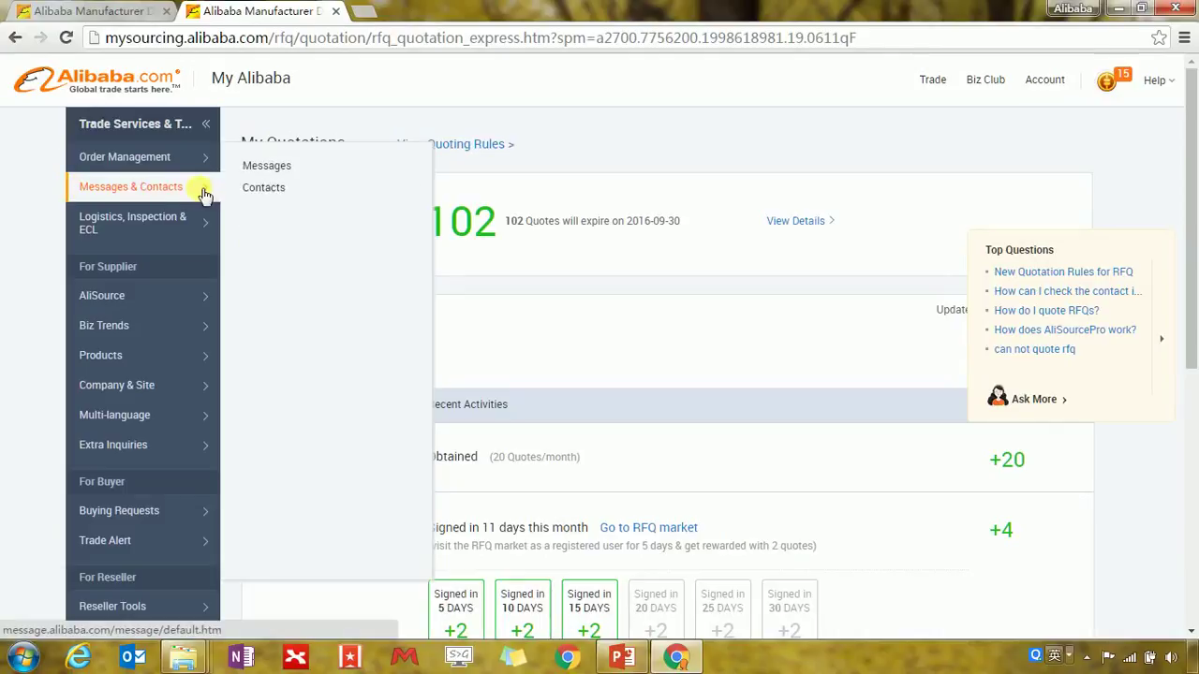
left_click(328, 170)
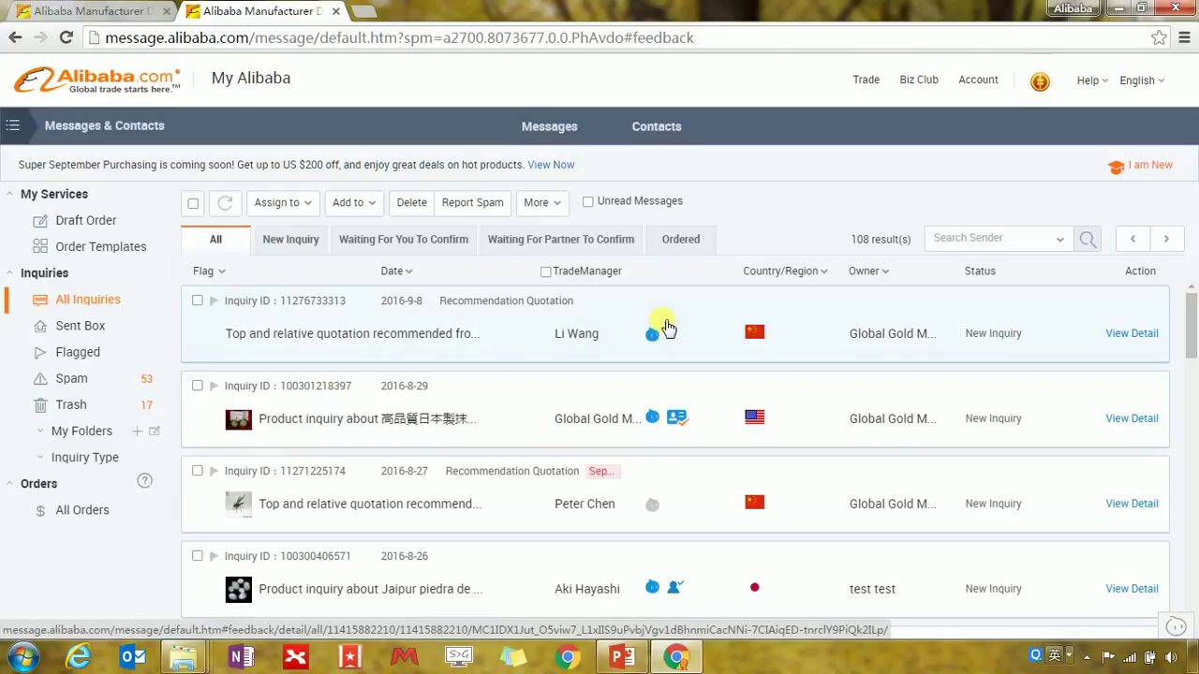
left_click(529, 332)
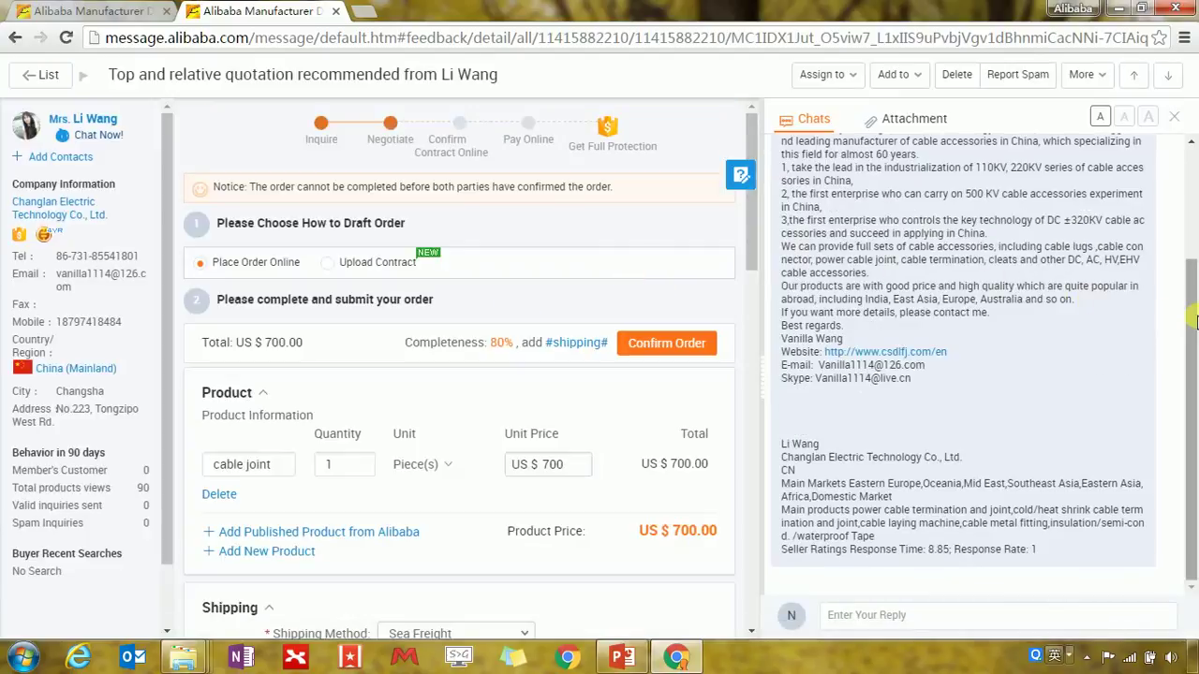
Step: Read the inquiry's chat message and the sender's company information, and open the reply editor
left_click_drag(1191, 309, 1195, 178)
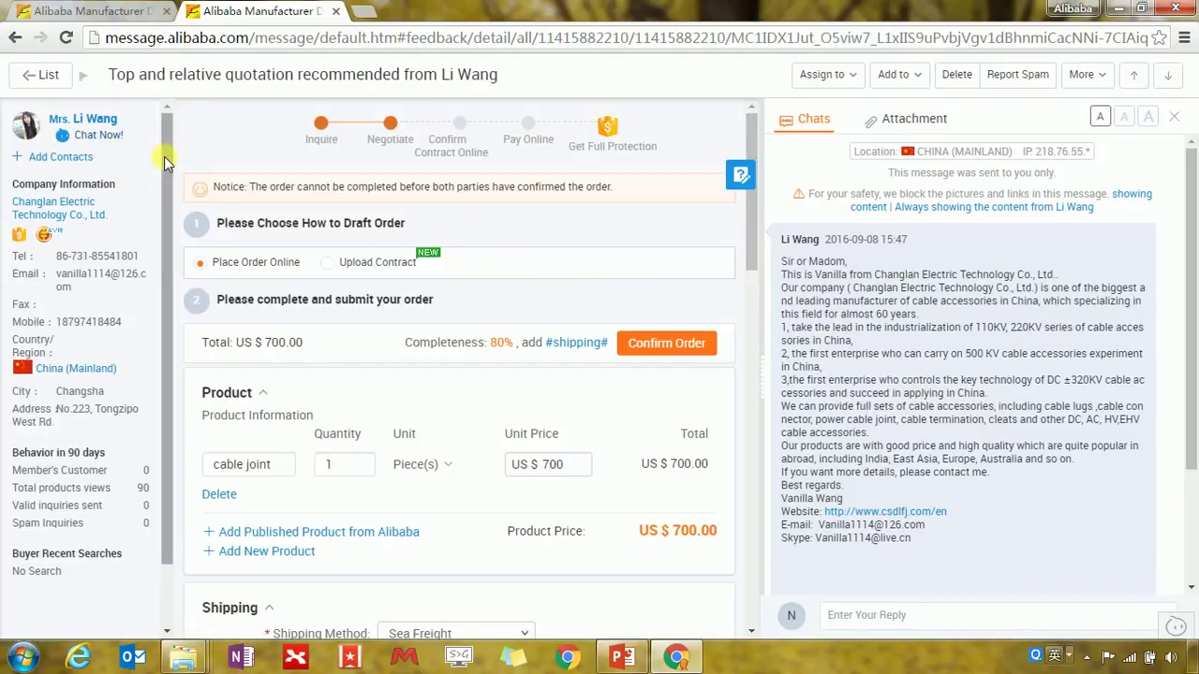
mouse_move(164, 157)
left_mouse_down()
mouse_move(158, 219)
mouse_move(164, 145)
left_mouse_up()
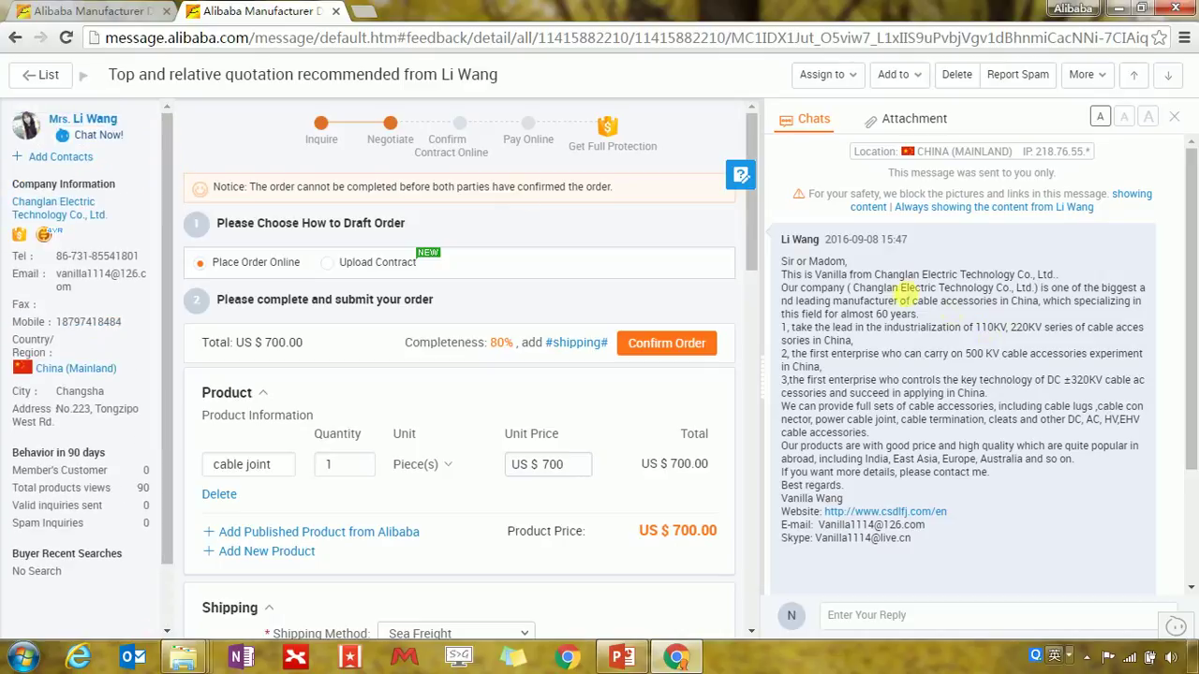
left_click_drag(1191, 292, 1194, 400)
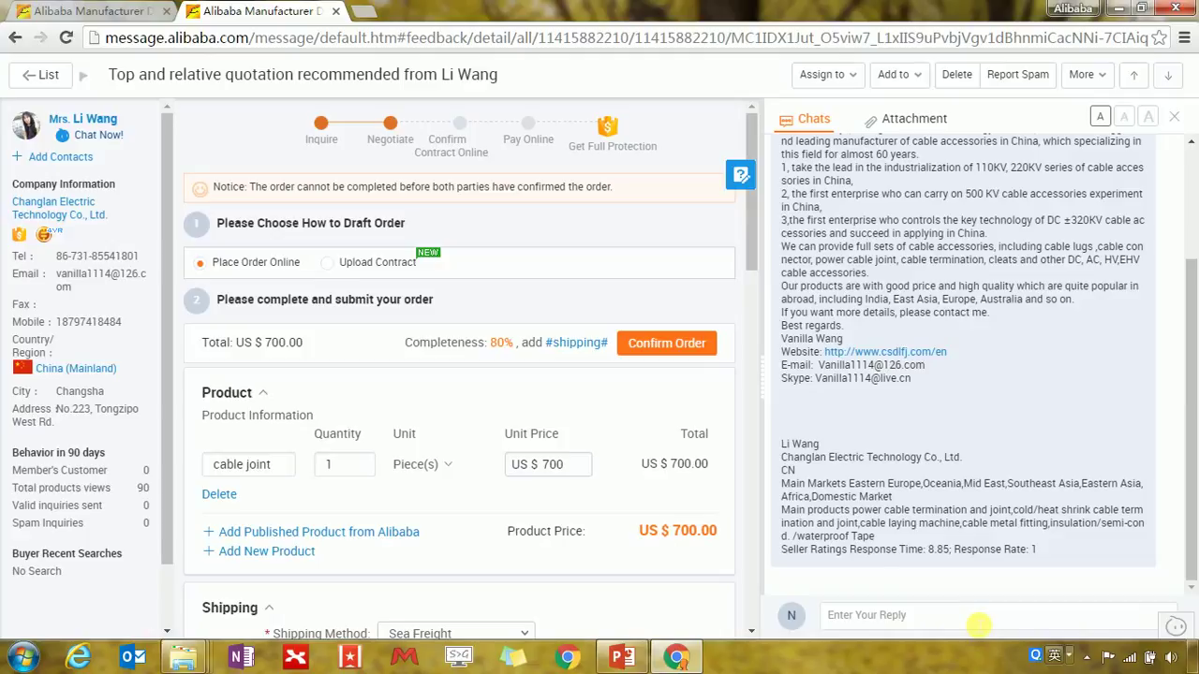
left_click(976, 624)
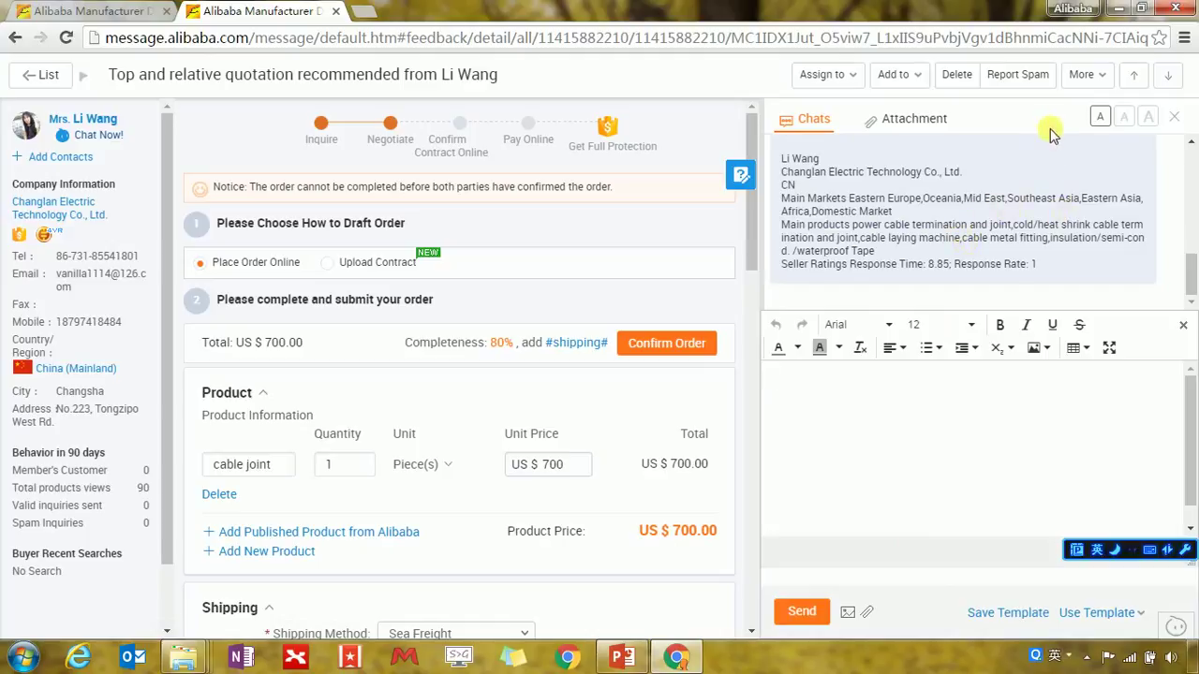
Step: Examine the Report Spam options and the Reject Inquiry reasons, selecting "Our company does not have the product the buyer needs", without submitting either
left_click(1056, 76)
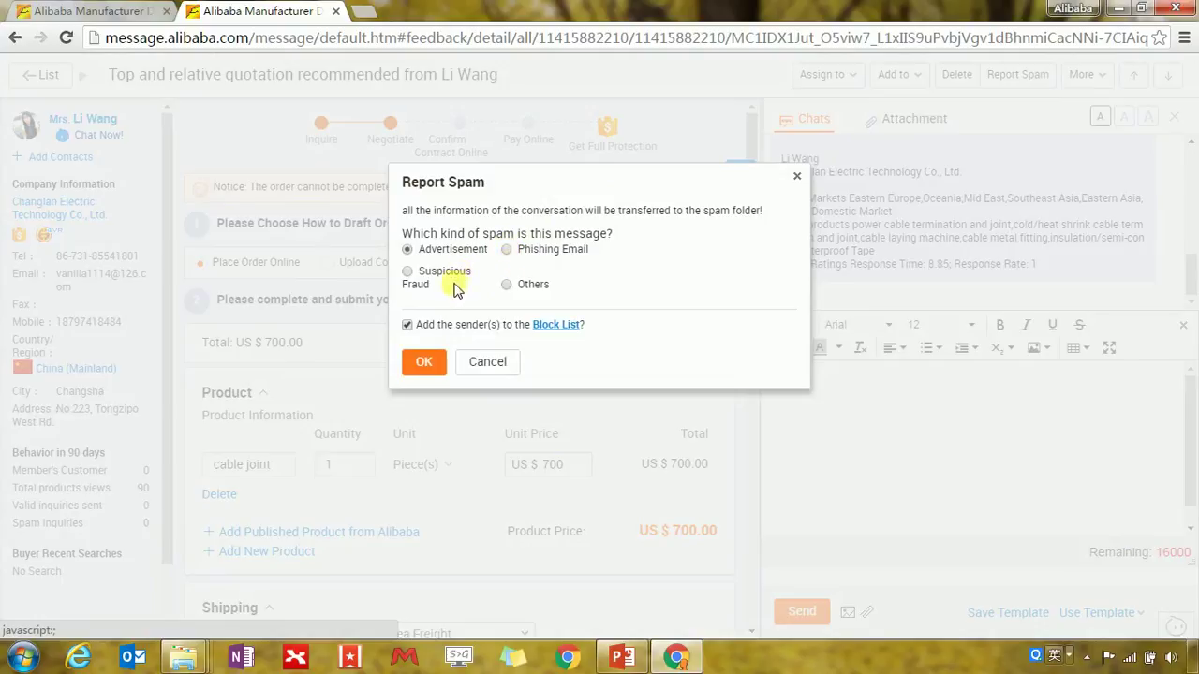
left_click(487, 362)
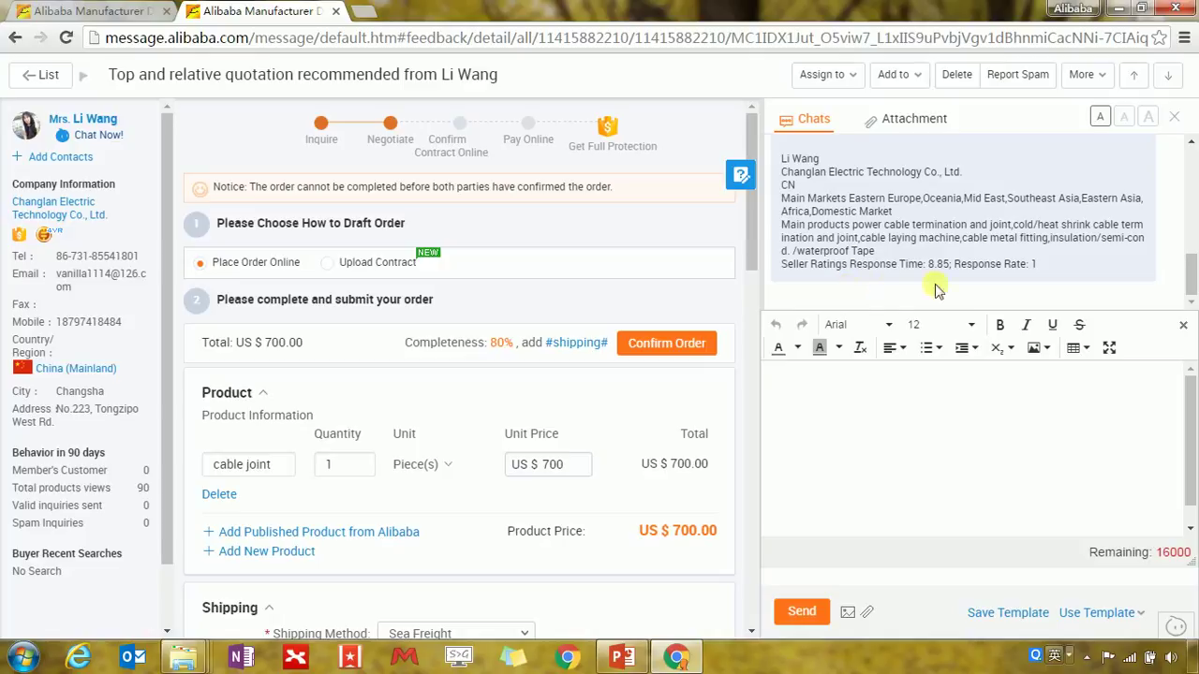
left_click(1112, 80)
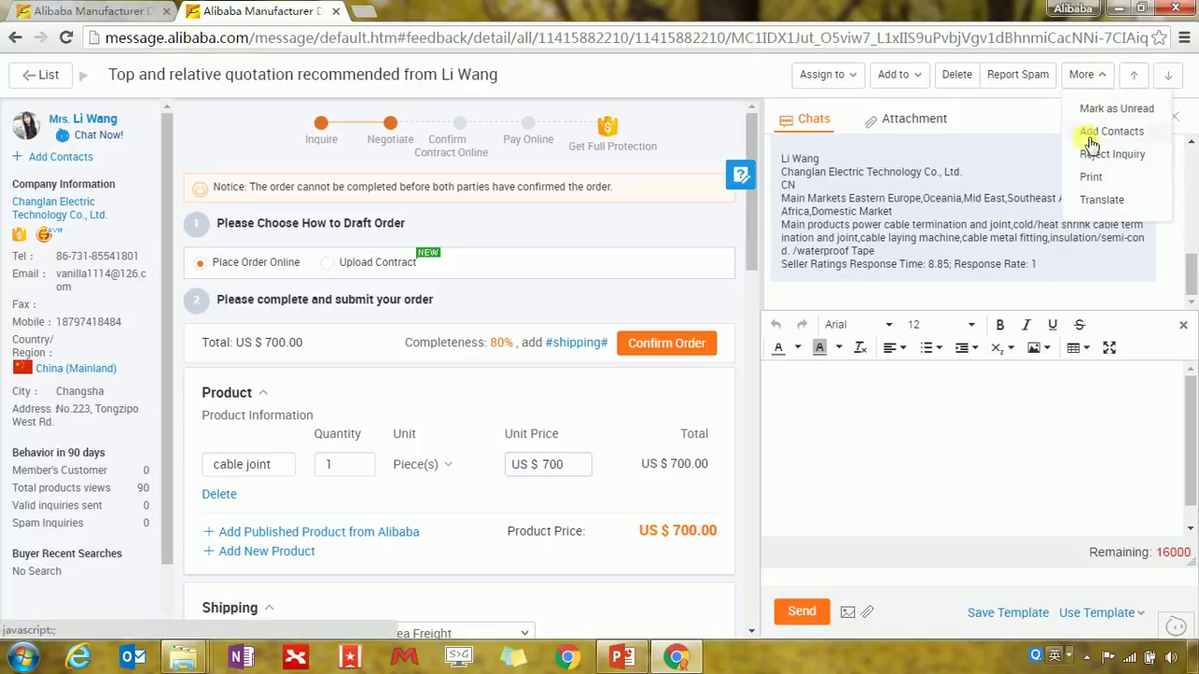
left_click(1158, 155)
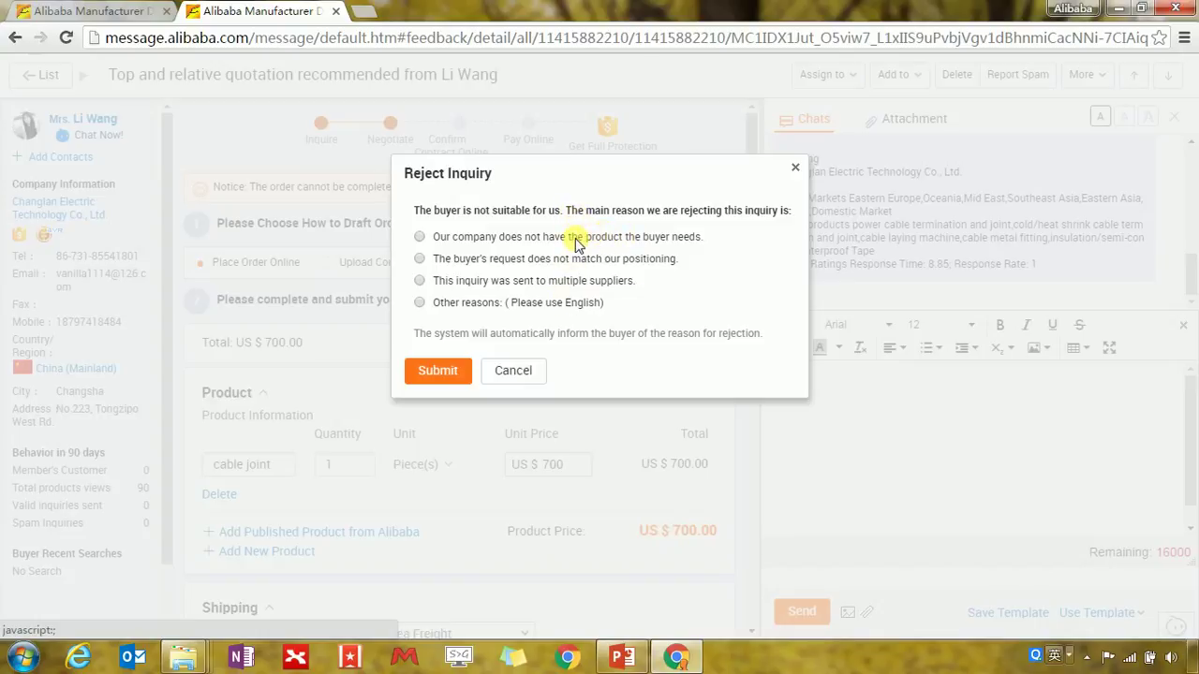
left_click(464, 240)
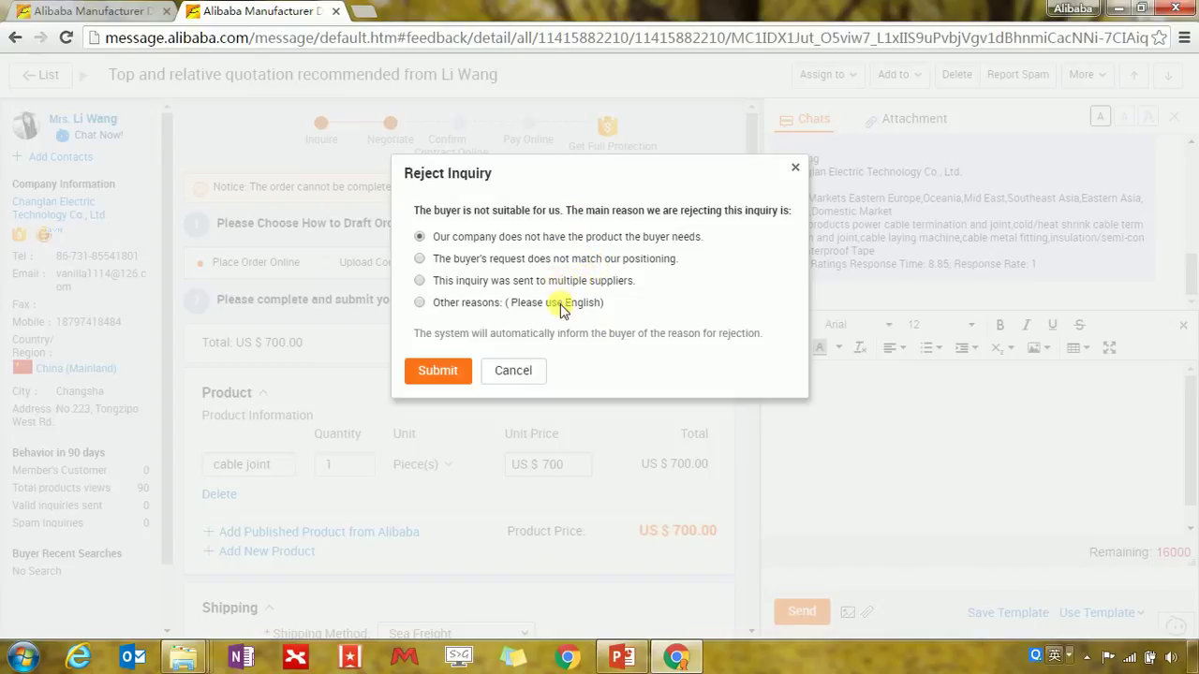
left_click(513, 371)
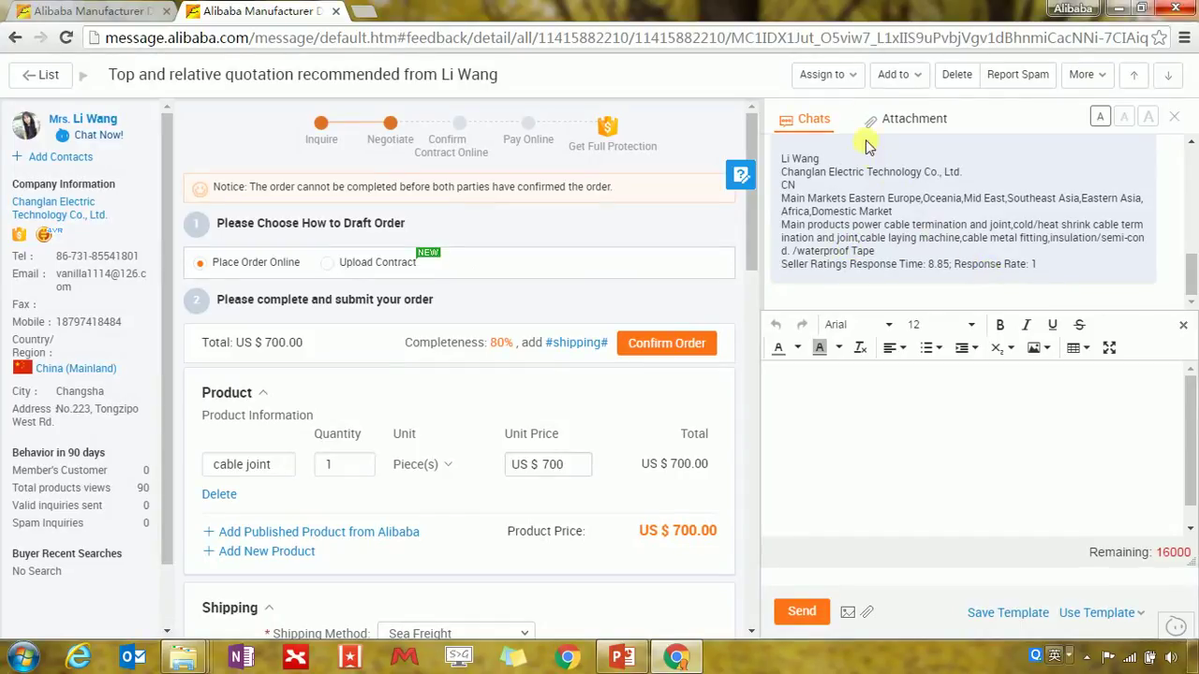
Step: Check which members the inquiry can be assigned to, without choosing one
left_click(861, 81)
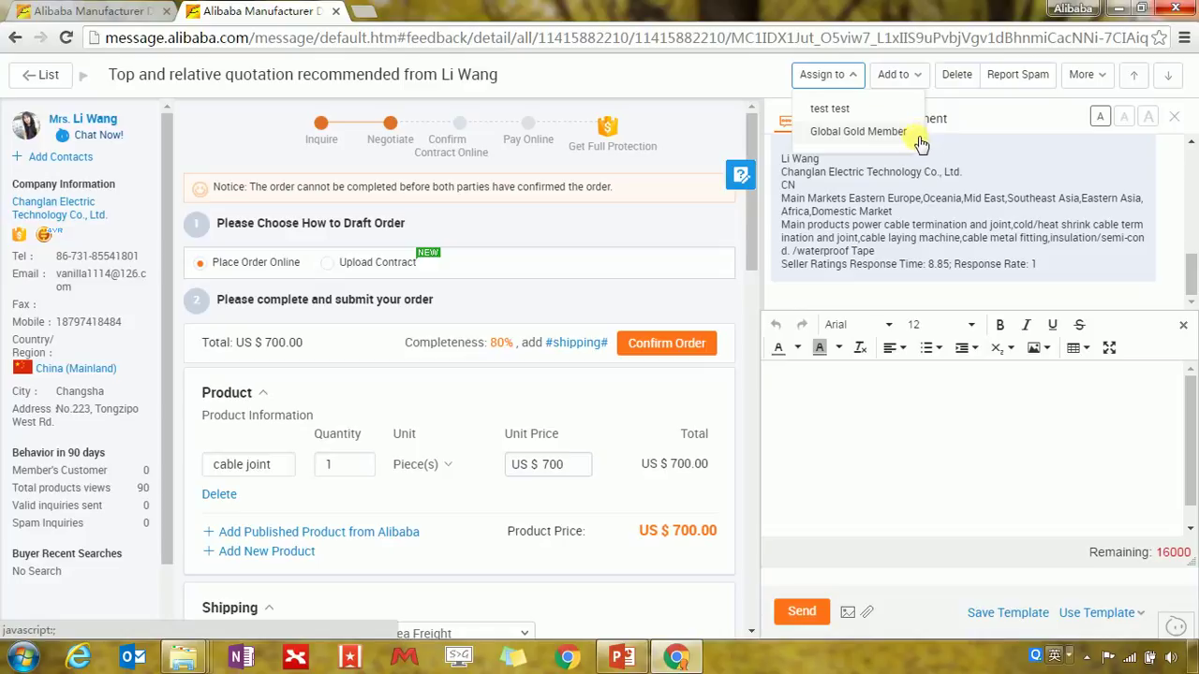
left_click(991, 223)
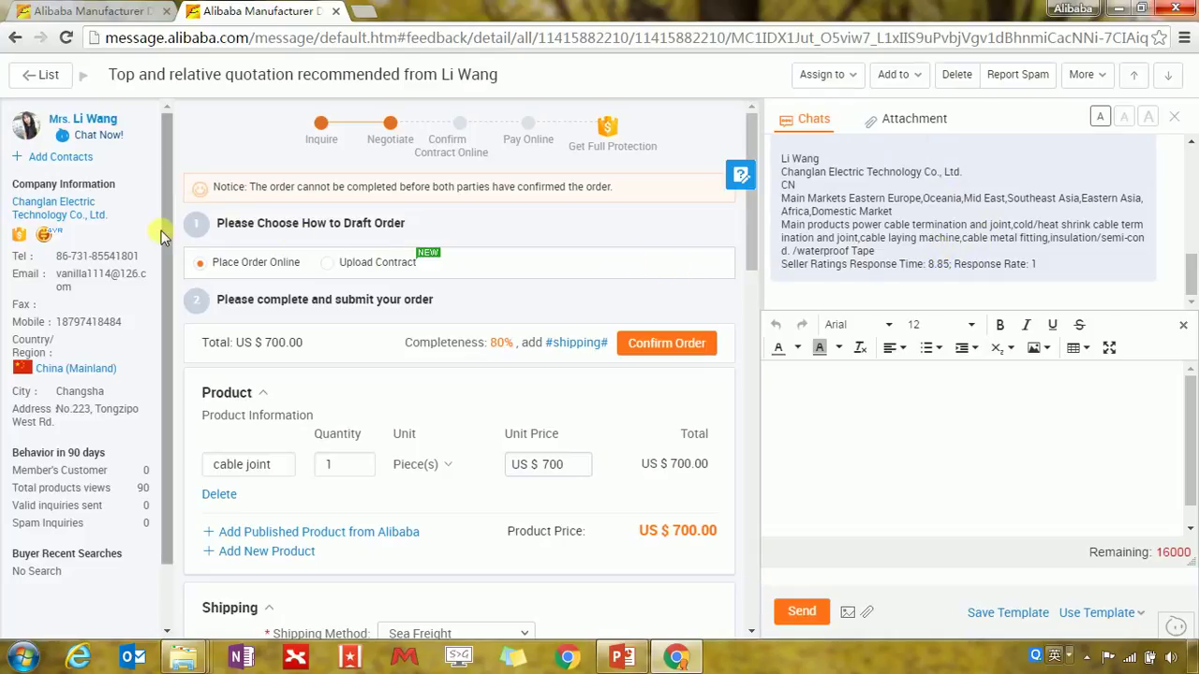
Step: Add the inquiry's sender to the contacts with a five-star rating in the "ungroup" group
left_click(92, 166)
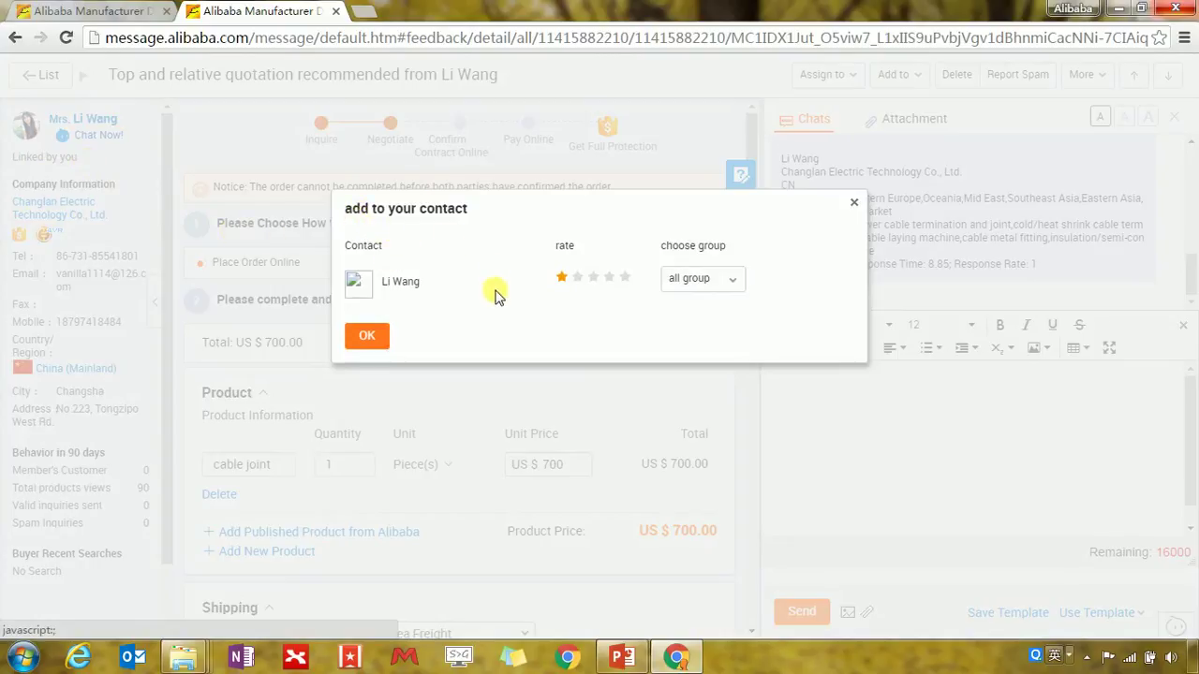
left_click(623, 278)
left_click(727, 283)
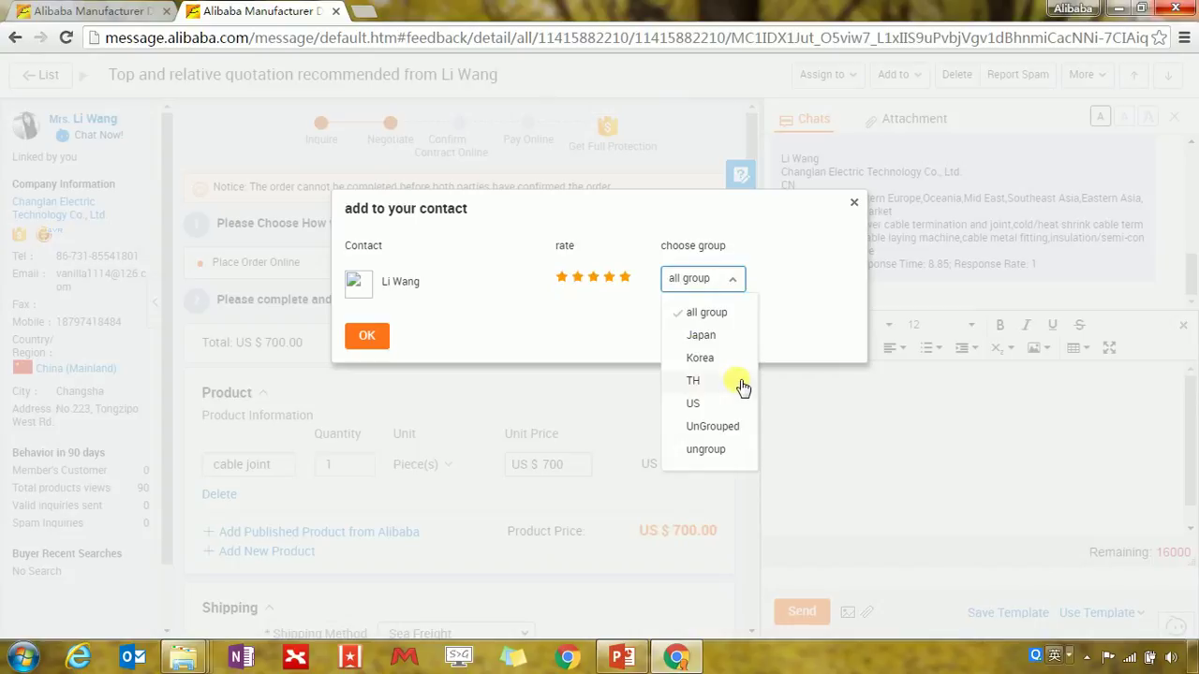
left_click(717, 450)
left_click(367, 335)
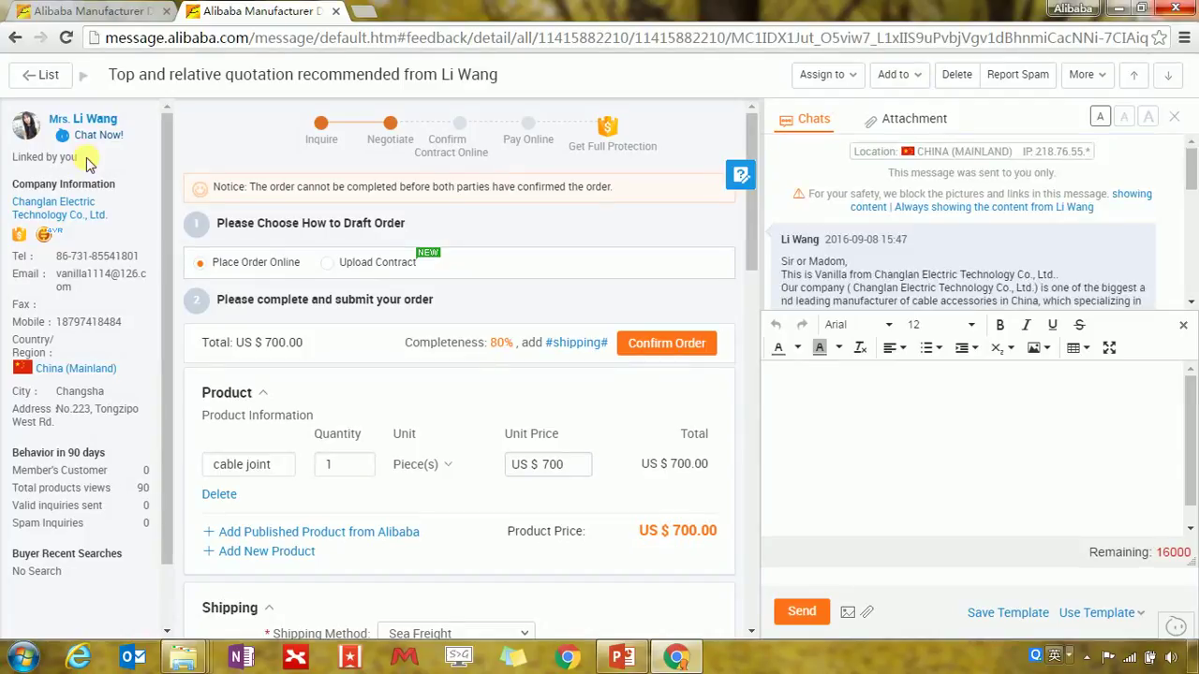
Step: Return to the inquiry list and open the Contacts page
left_click(49, 75)
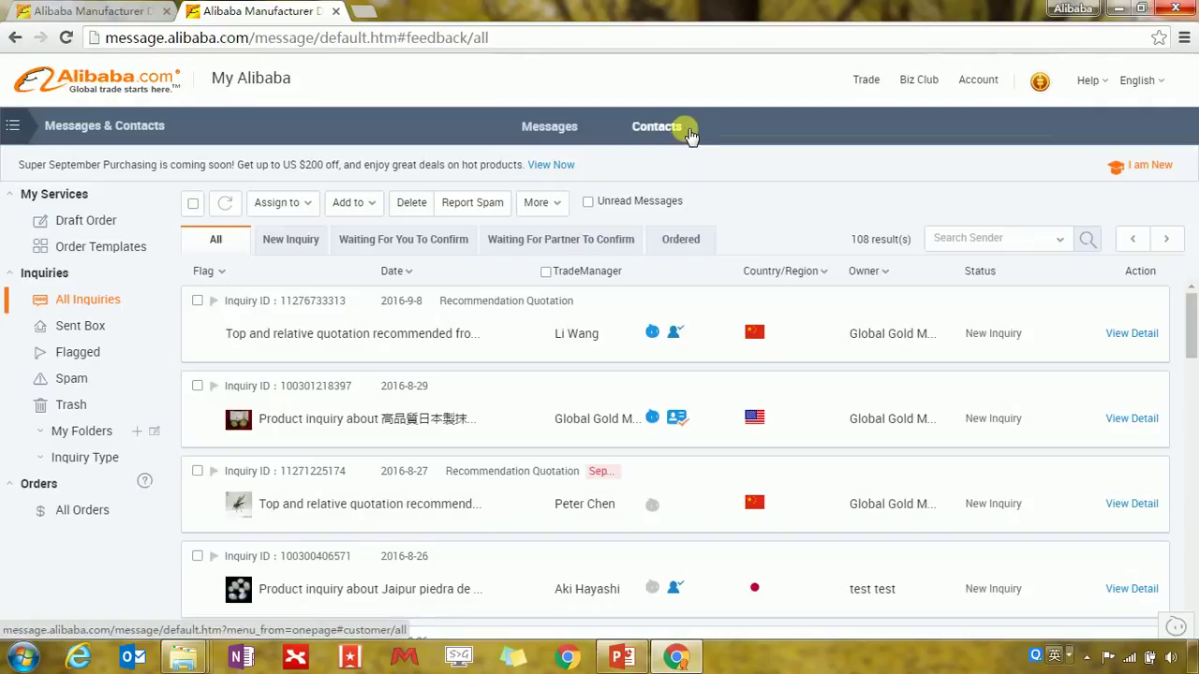
left_click(689, 133)
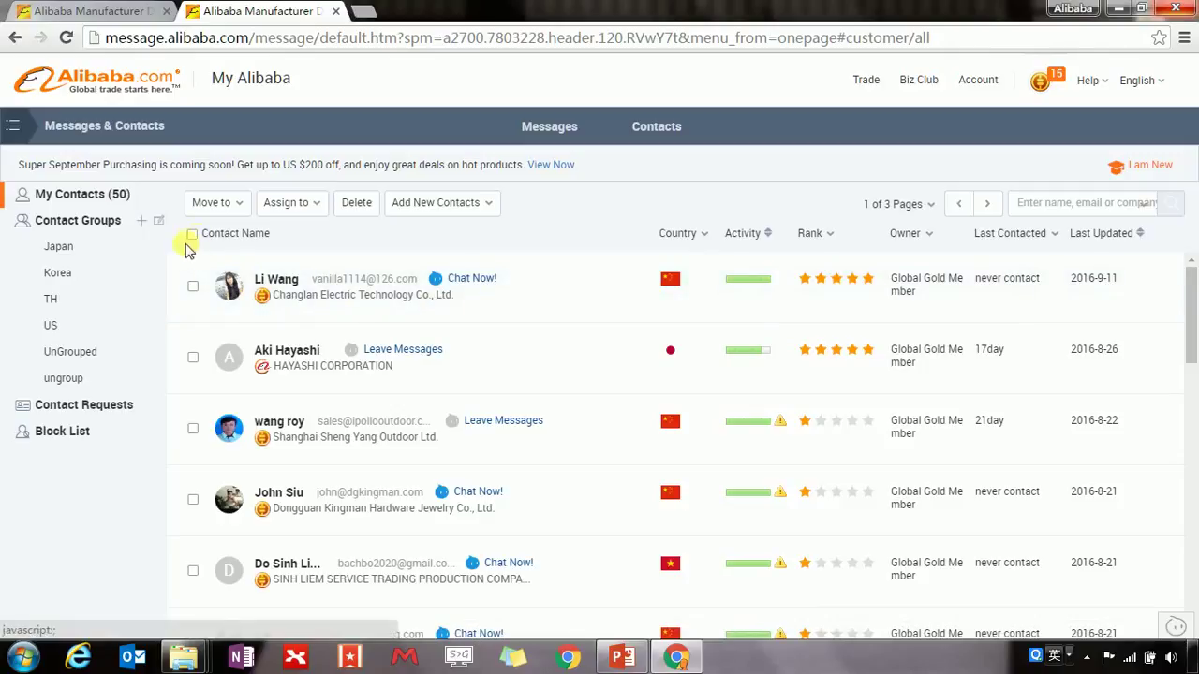
Step: Review the Block List settings for email addresses and for countries or regions, and go back to Contacts
left_click(104, 441)
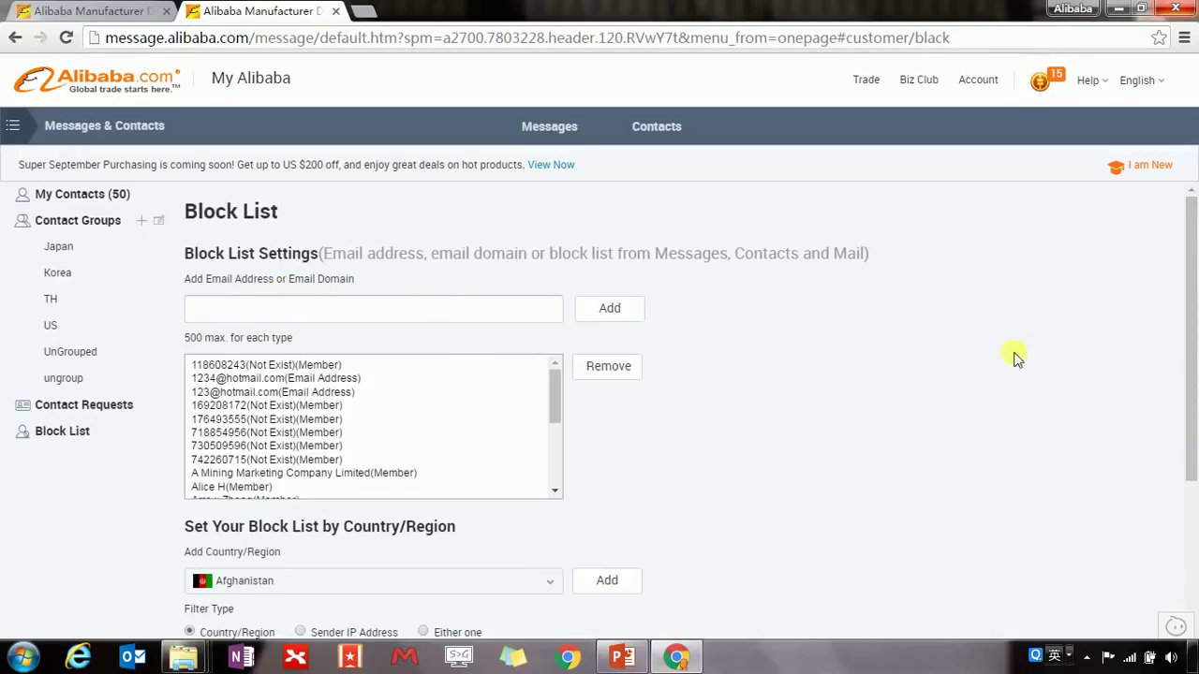
left_click_drag(1192, 316, 1190, 458)
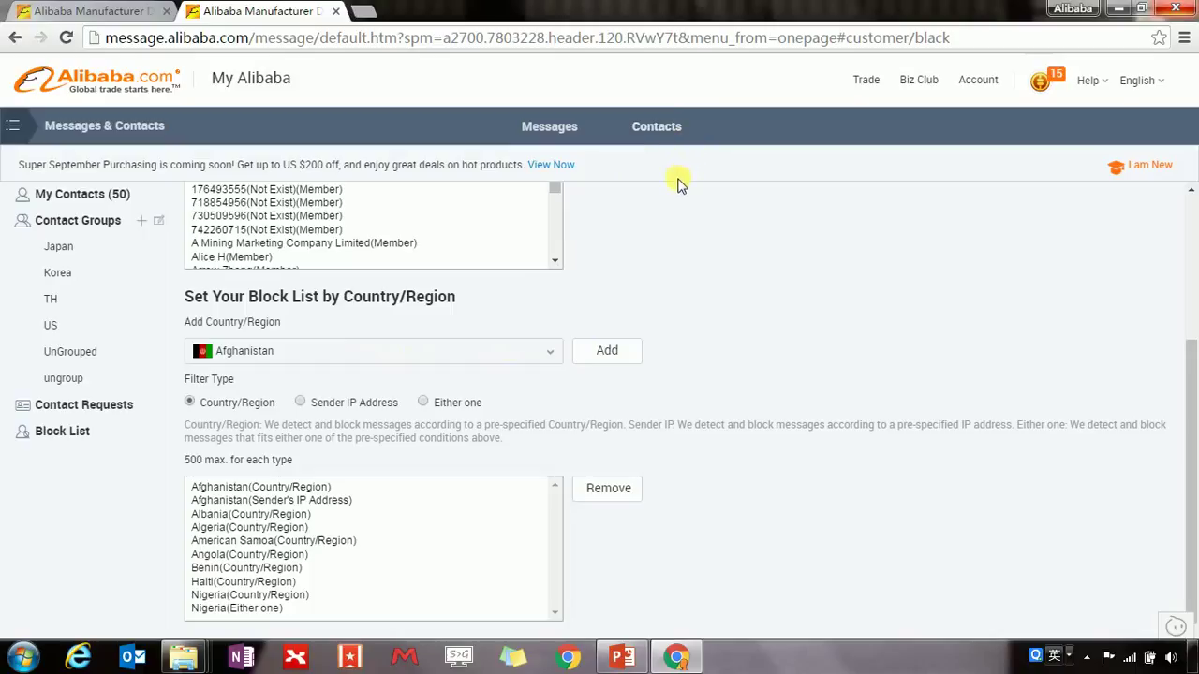
scroll(1187, 406, "up", 3)
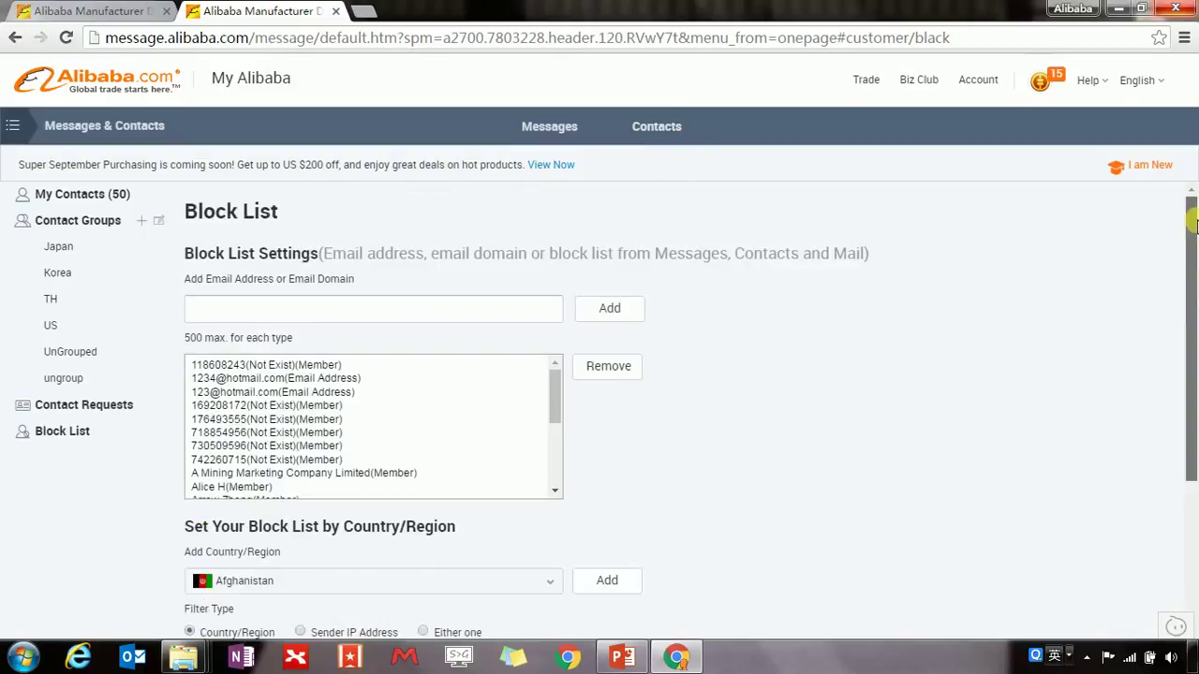
left_click(673, 136)
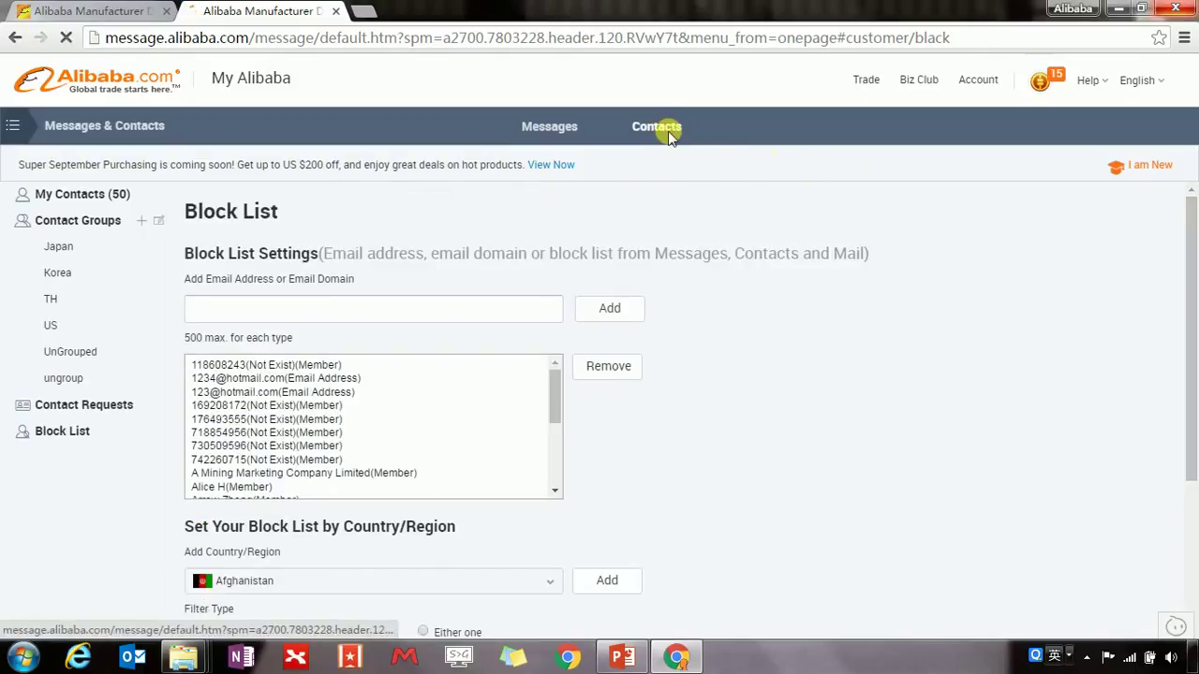